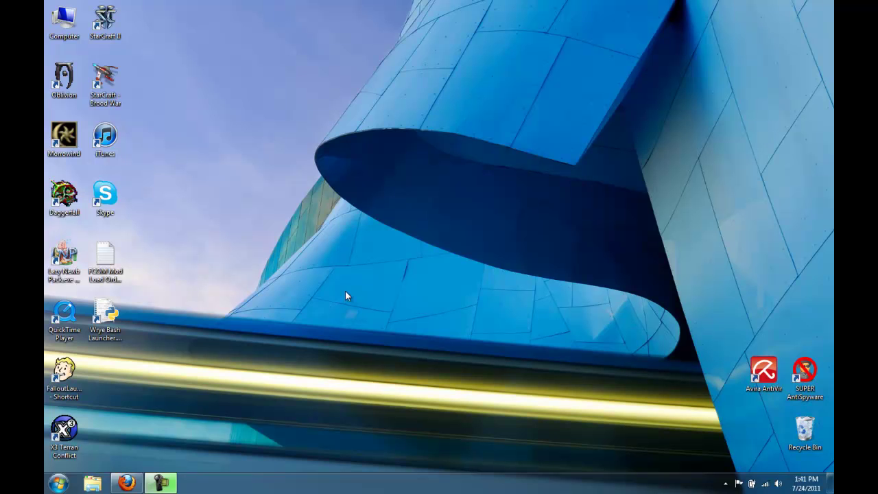
Step: Launch Wrye Bash and show the Francescos.7z package details in the Installers list
left_click(105, 317)
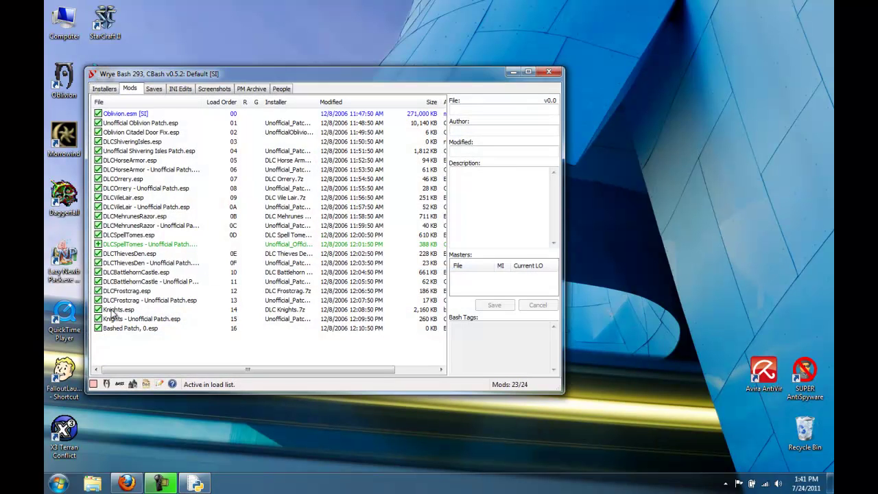
left_click(110, 89)
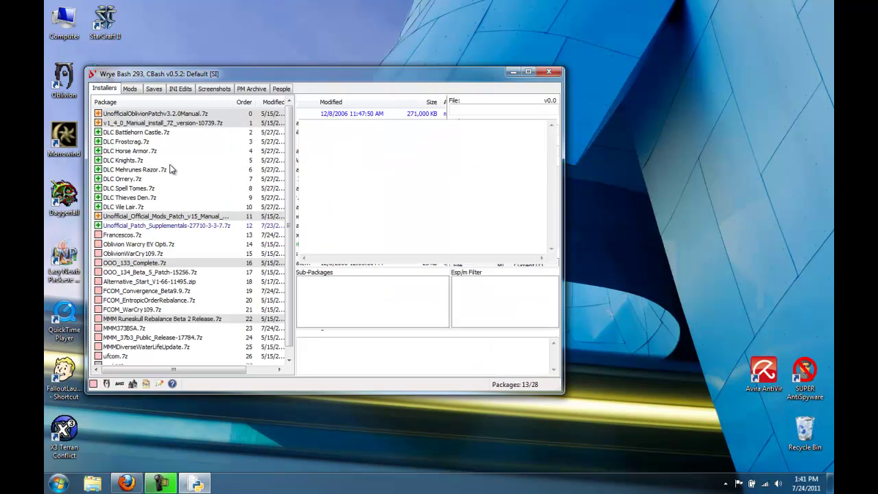
left_click(131, 238)
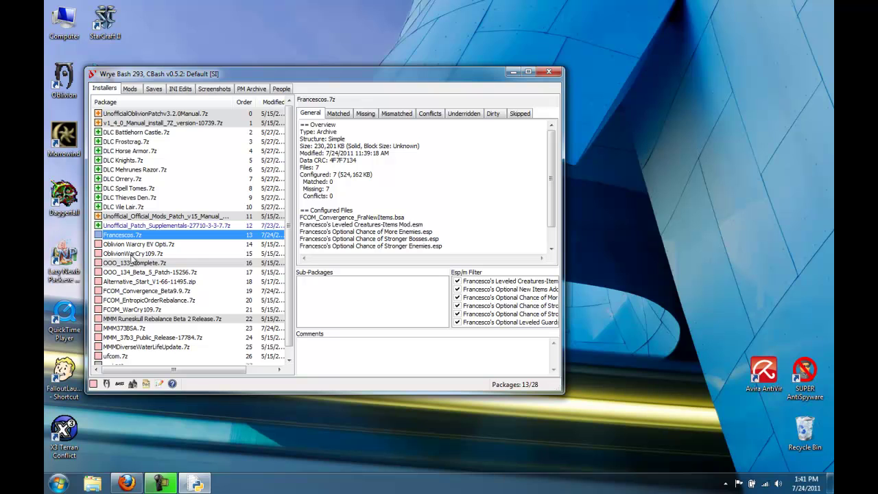
scroll(151, 271, "down", 1)
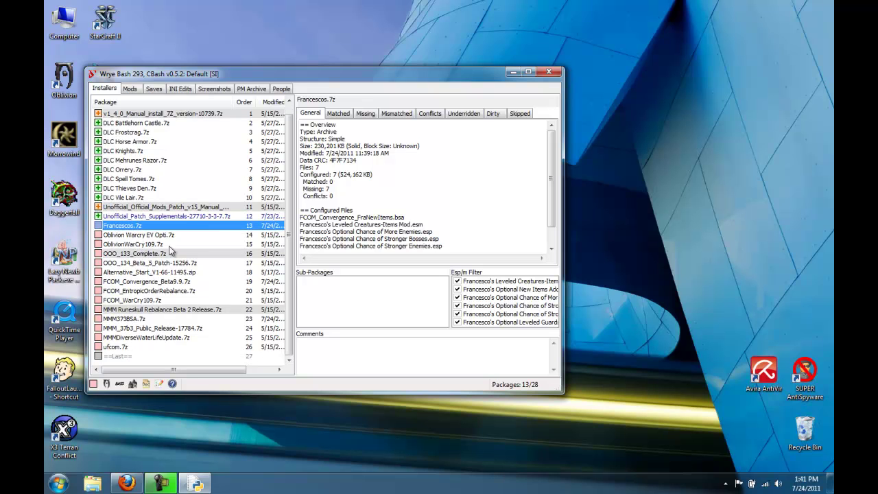
left_click(126, 481)
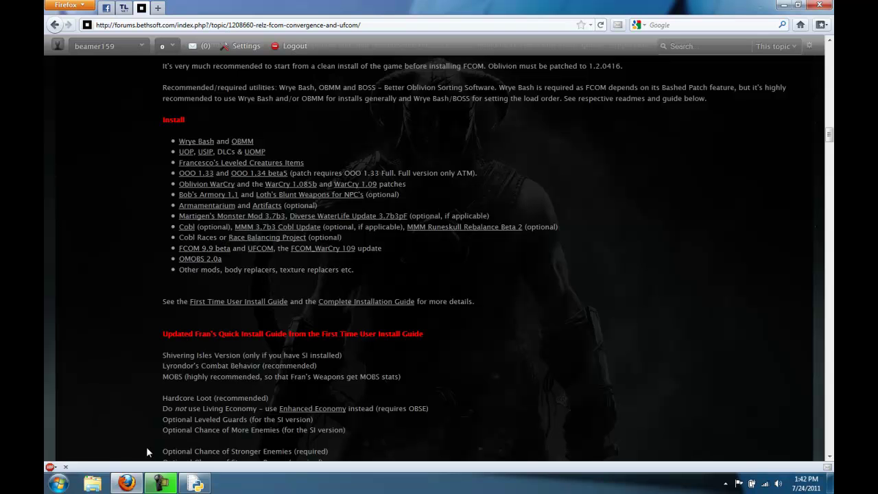
Step: Move OOO_133_Complete.7z to installer position 14
left_click(195, 484)
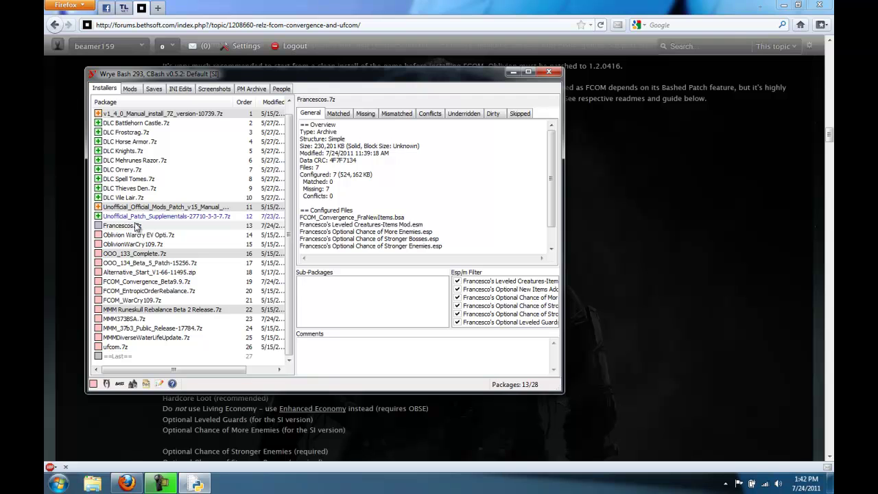
left_click(128, 226)
left_click(135, 215)
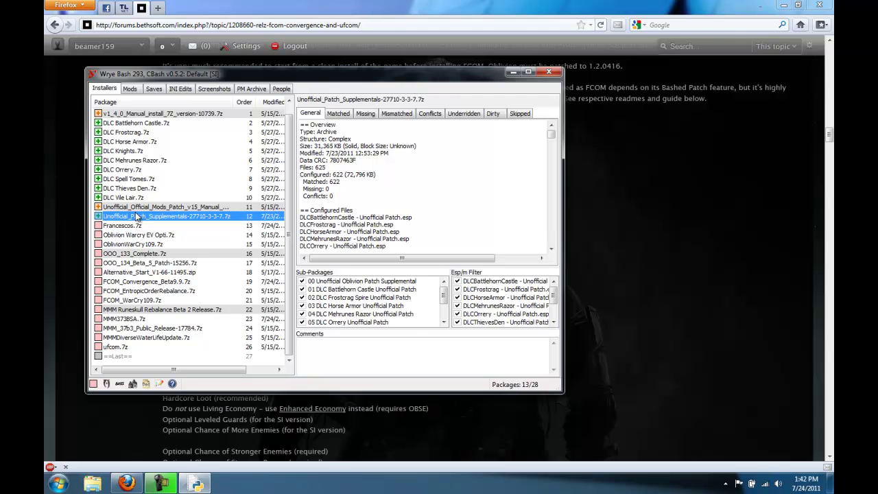
left_click(124, 226)
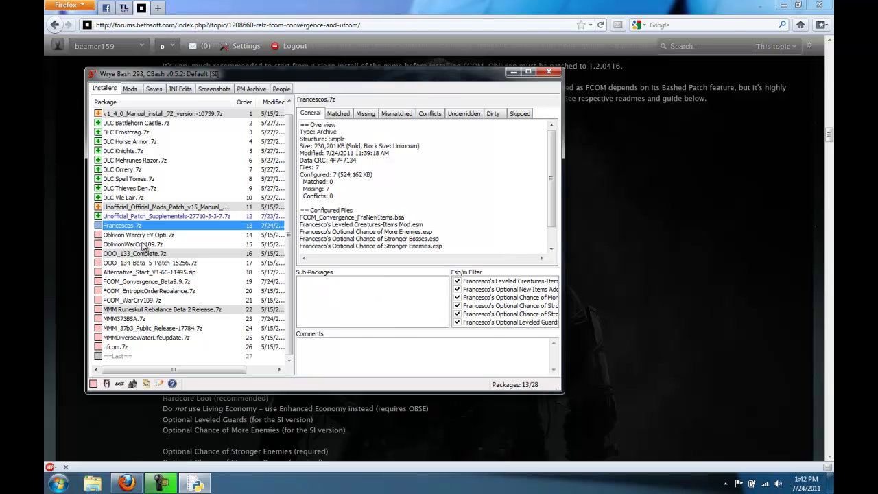
left_click(132, 256)
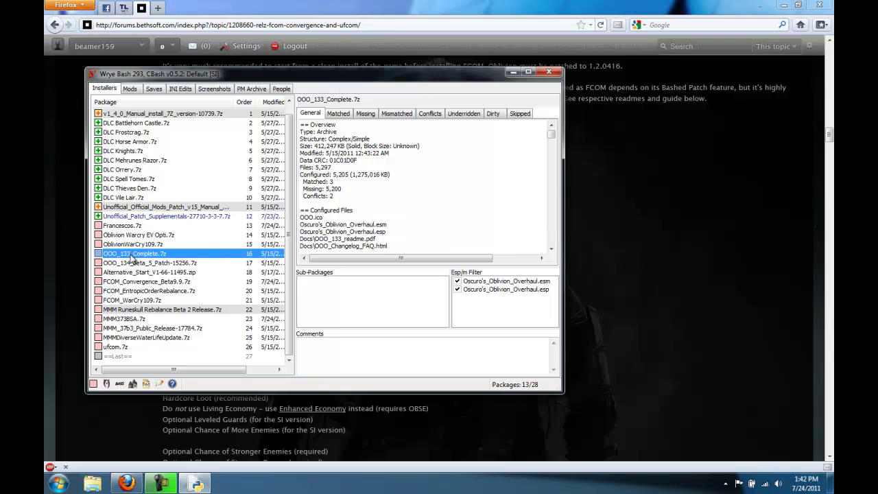
left_click(148, 236)
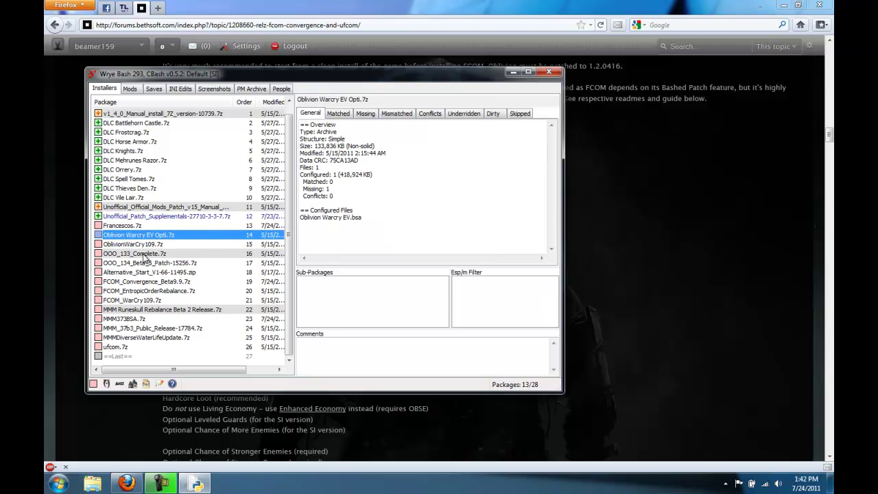
left_click(146, 254)
right_click(145, 254)
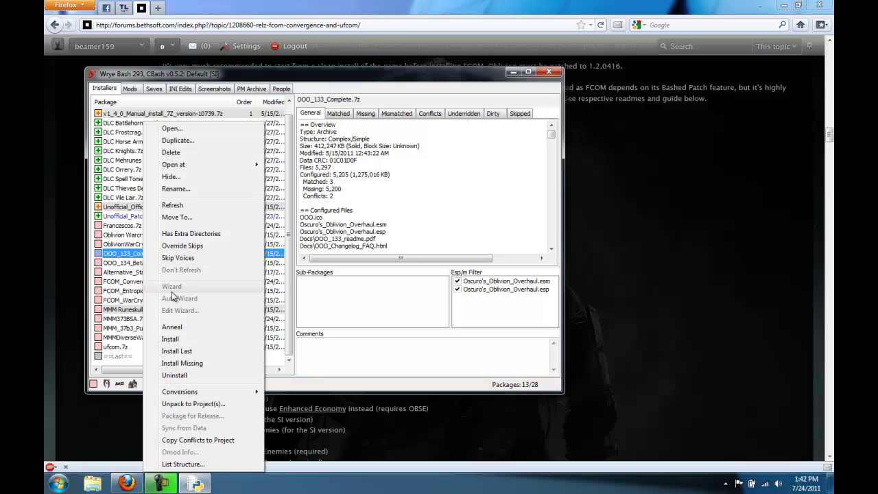
left_click(176, 216)
type("14")
left_click(220, 266)
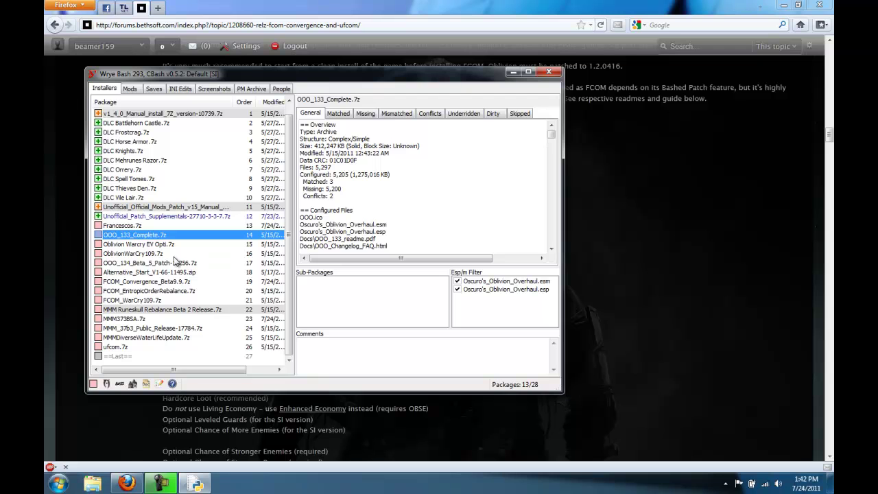
Step: Move OOO_134_Beta_5_Patch-15256.7z to position 15
left_click(148, 264)
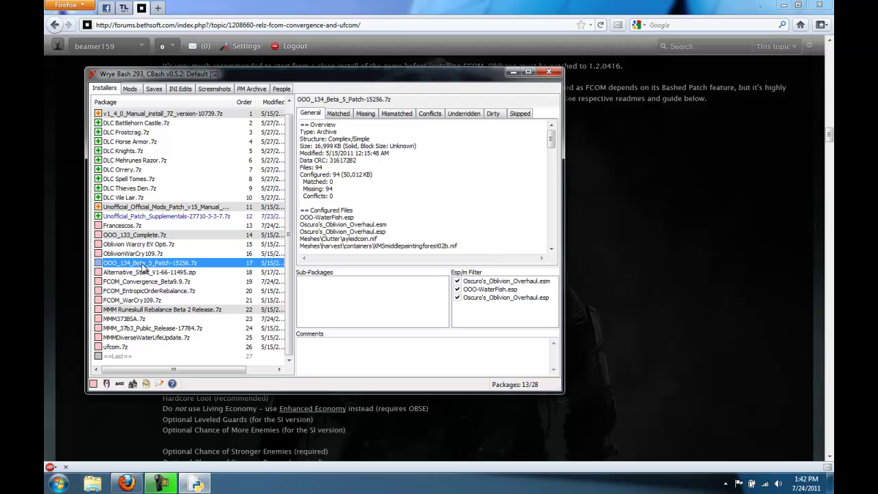
right_click(144, 266)
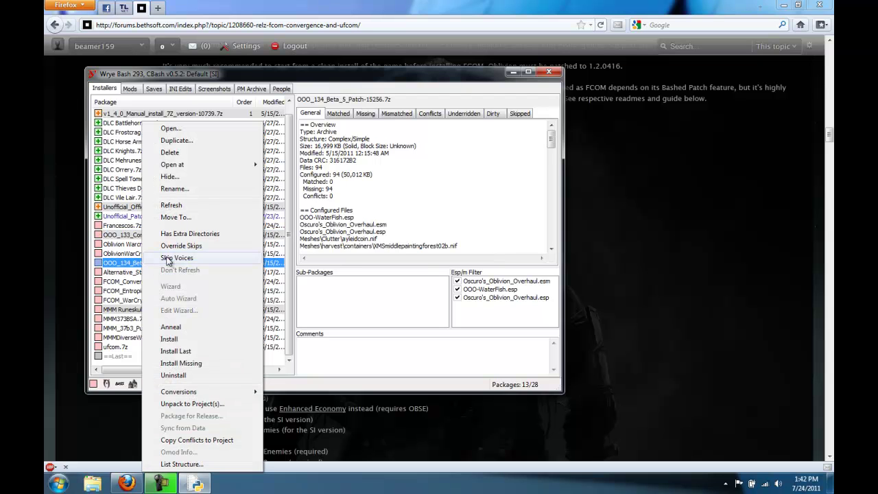
left_click(180, 218)
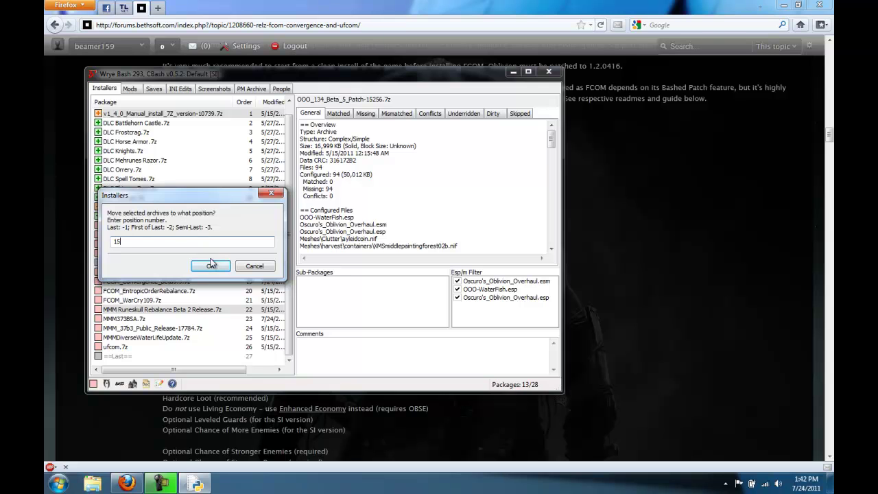
left_click(212, 268)
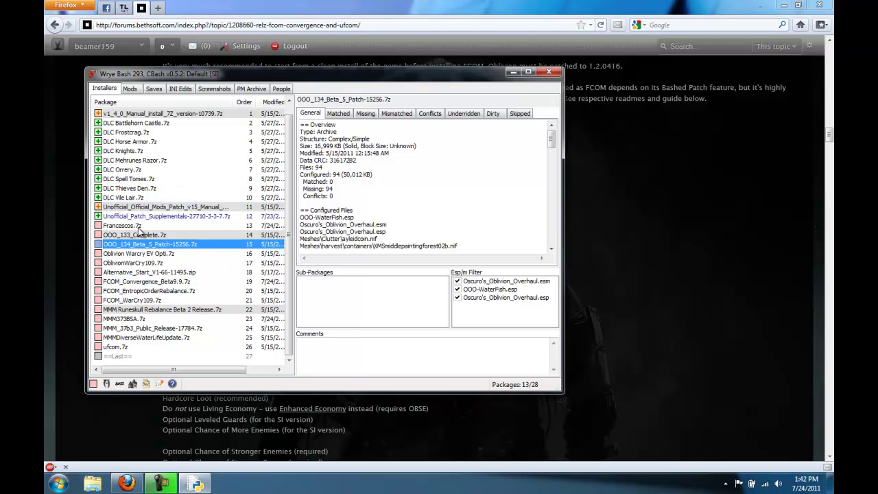
Step: Move OblivionWarCry109.7z to position 16
left_click(144, 263)
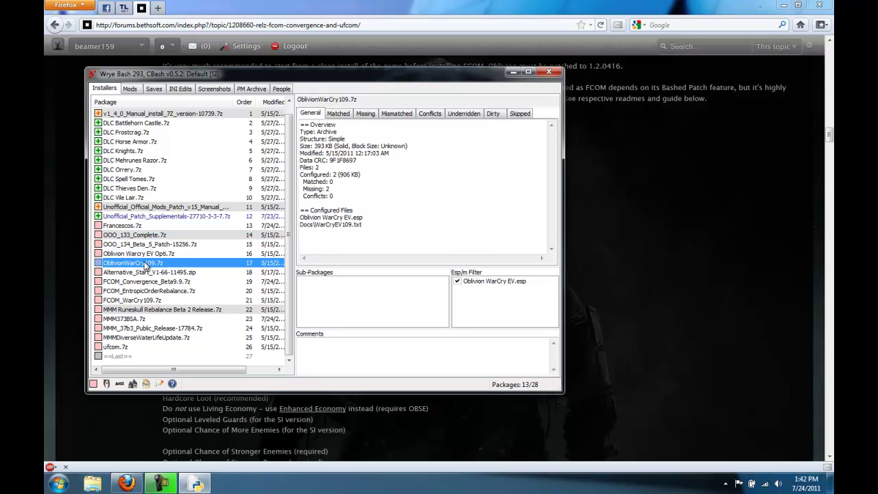
right_click(146, 266)
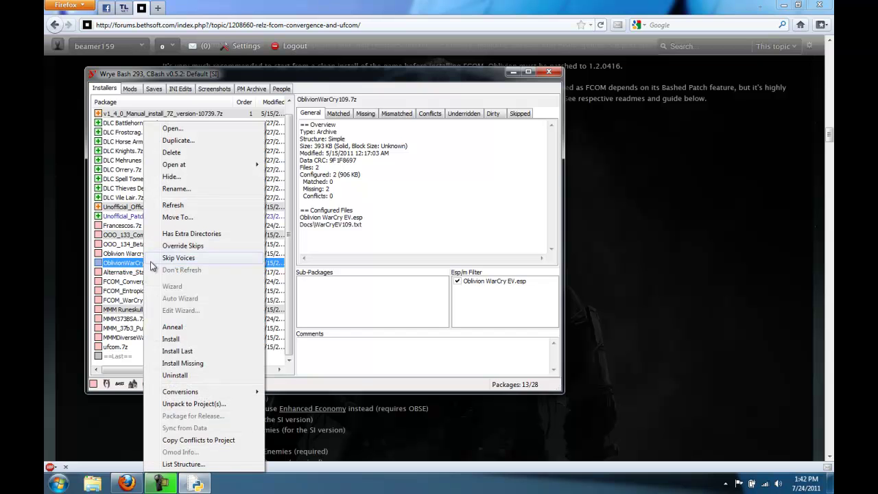
left_click(175, 217)
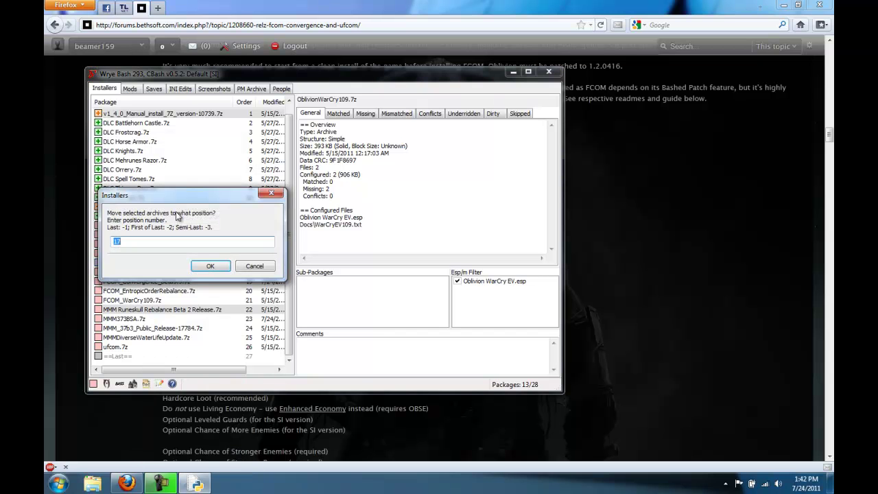
left_click_drag(178, 199, 176, 287)
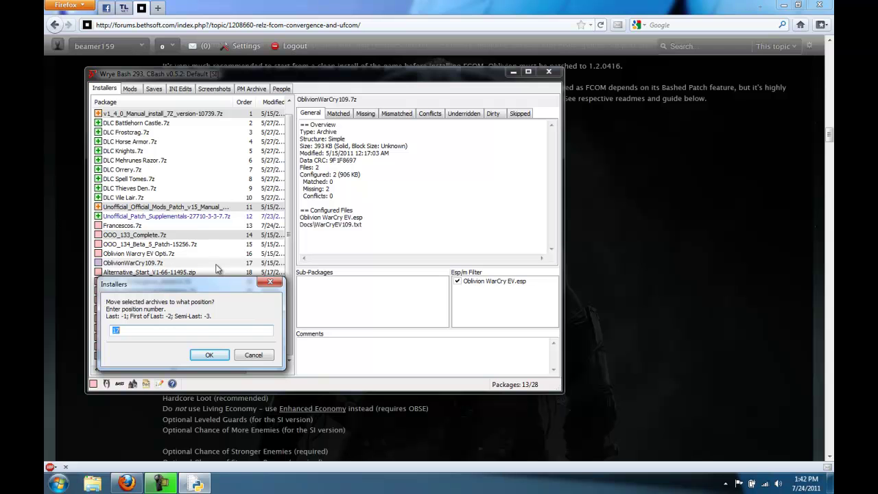
type("16")
left_click(223, 358)
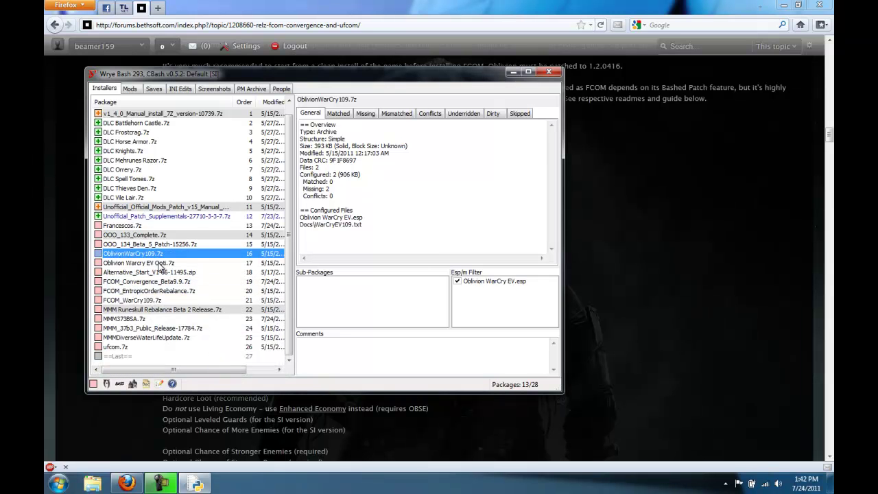
Step: Move MMM_37b3_Public_Release-17784.7z to position 18 and MMM373BSA.7z to position 19
left_click(158, 263)
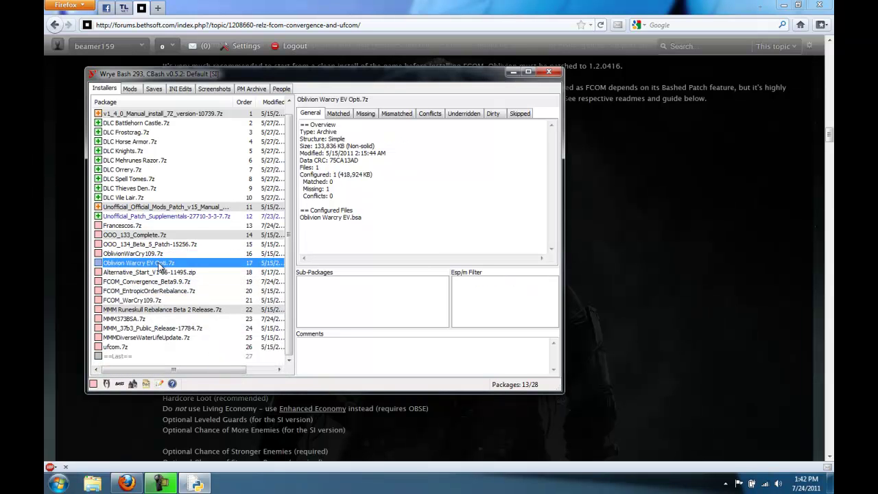
left_click(129, 329)
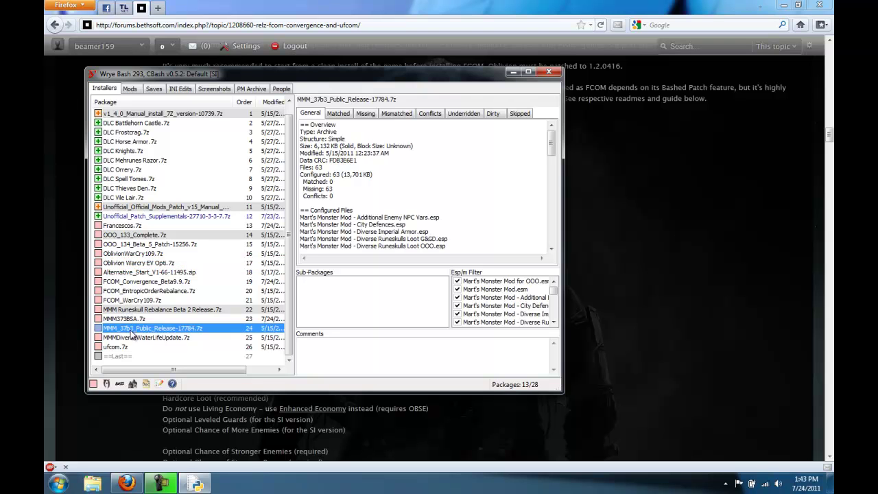
right_click(131, 329)
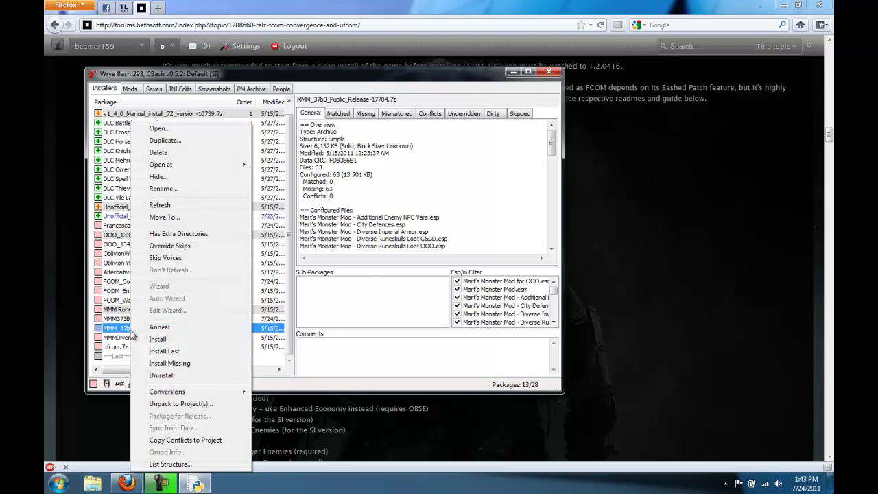
left_click(169, 218)
left_click_drag(177, 198, 178, 292)
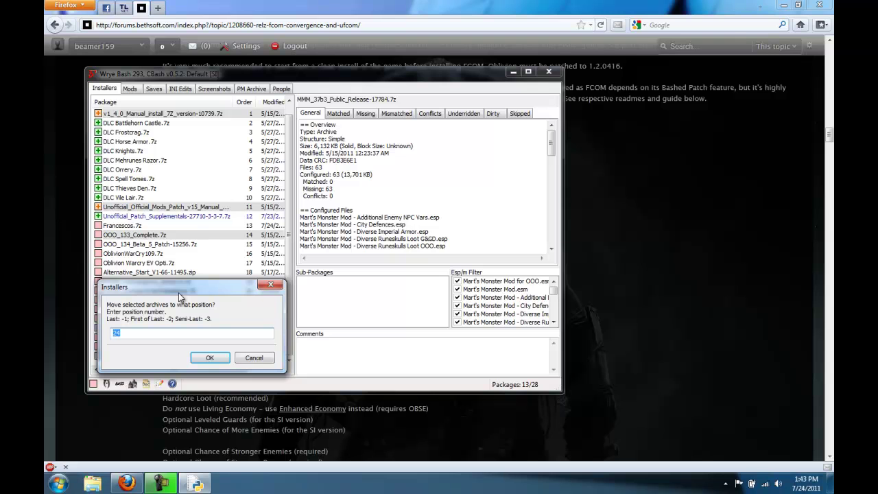
type("18")
left_click(206, 357)
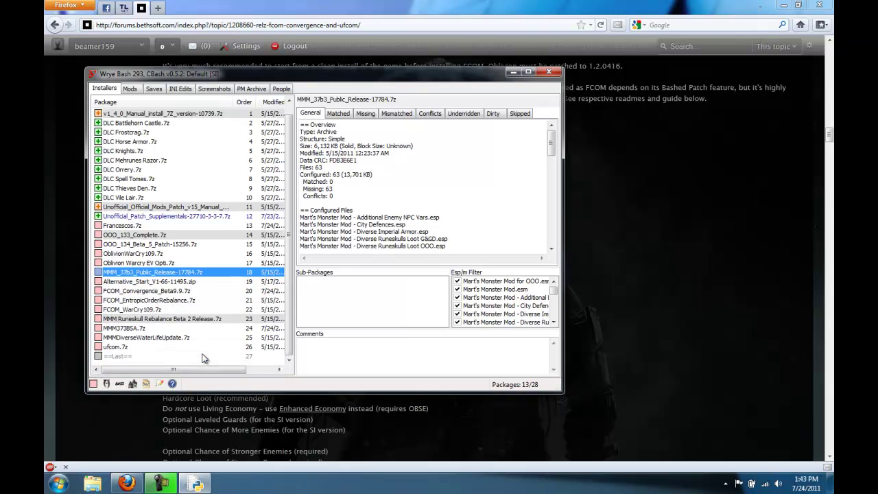
left_click(135, 330)
right_click(135, 330)
left_click(187, 218)
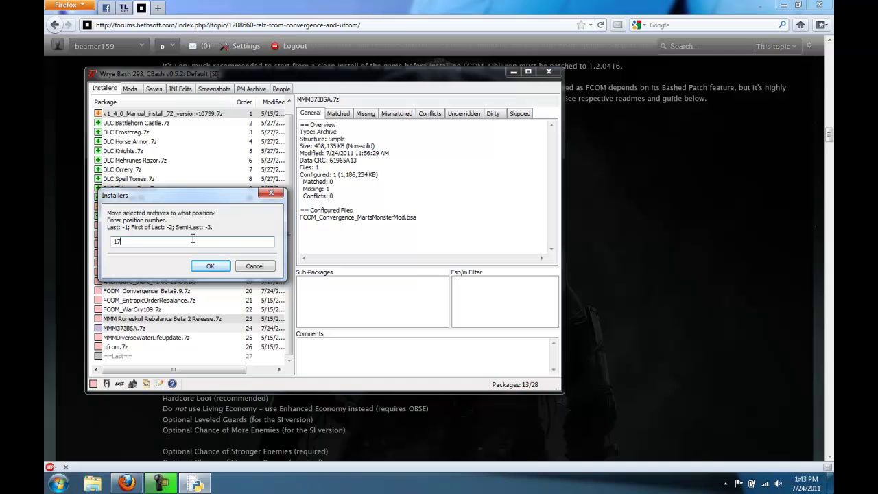
left_click_drag(187, 199, 192, 302)
left_click(205, 365)
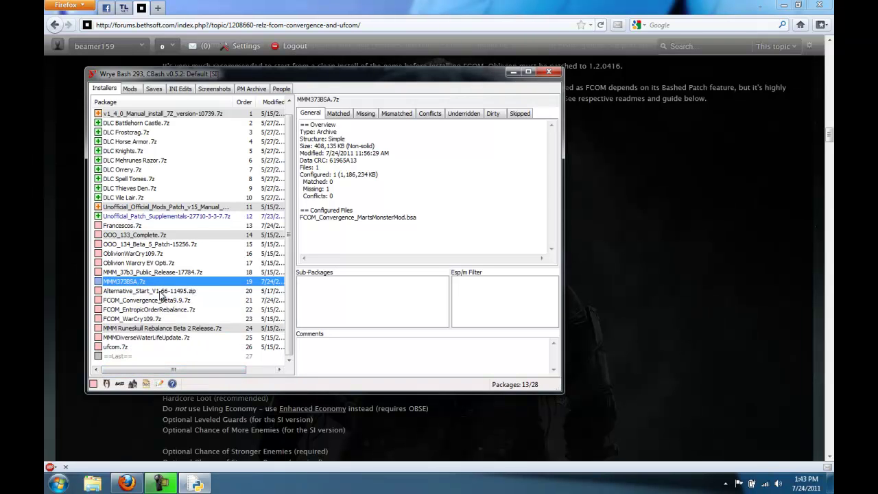
Step: Move MMMDiverseWaterLifeUpdate.7z to 20 and MMM Runeskull Rebalance to 21, then review the MMM packages
right_click(162, 340)
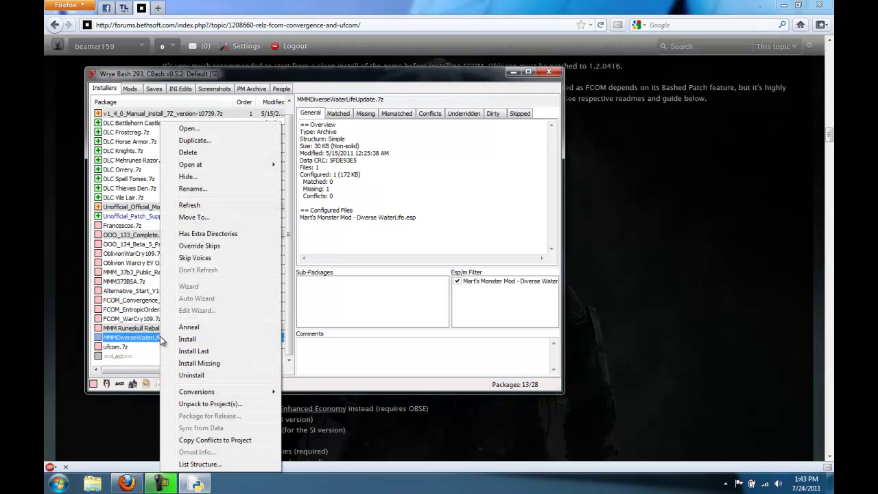
left_click(195, 217)
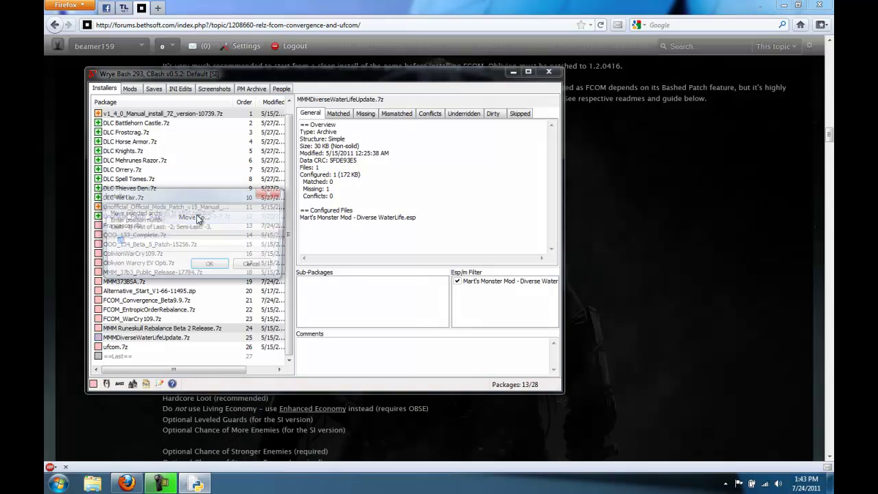
type("20")
left_click(210, 269)
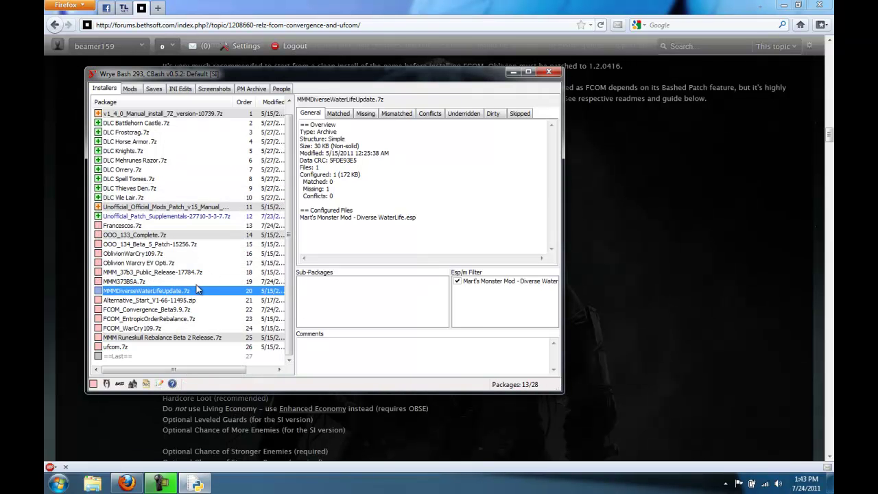
left_click(156, 341)
right_click(156, 341)
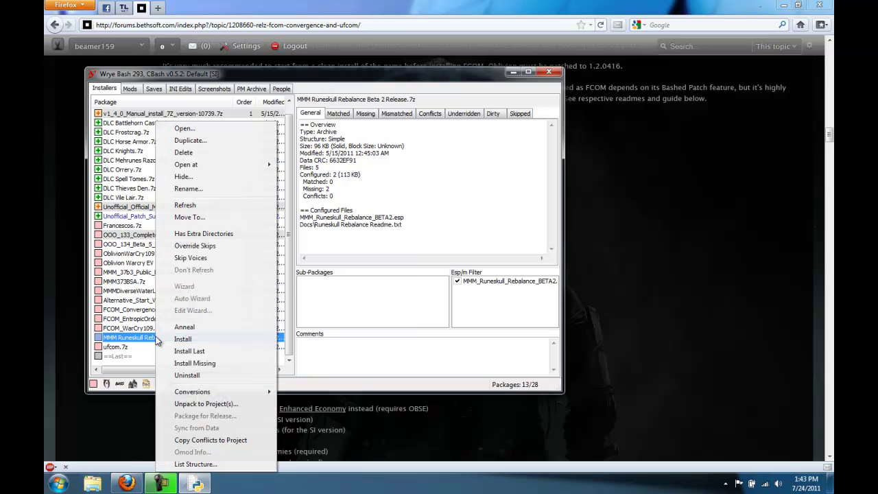
left_click(198, 221)
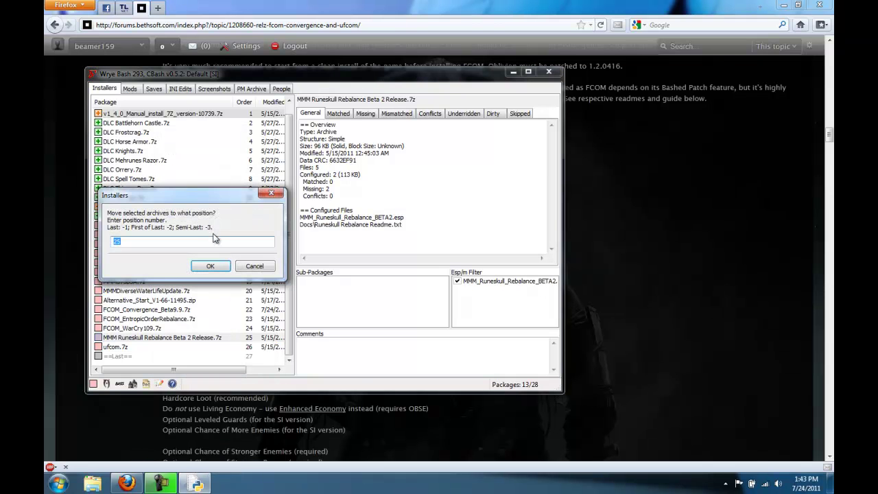
type("21")
left_click(211, 266)
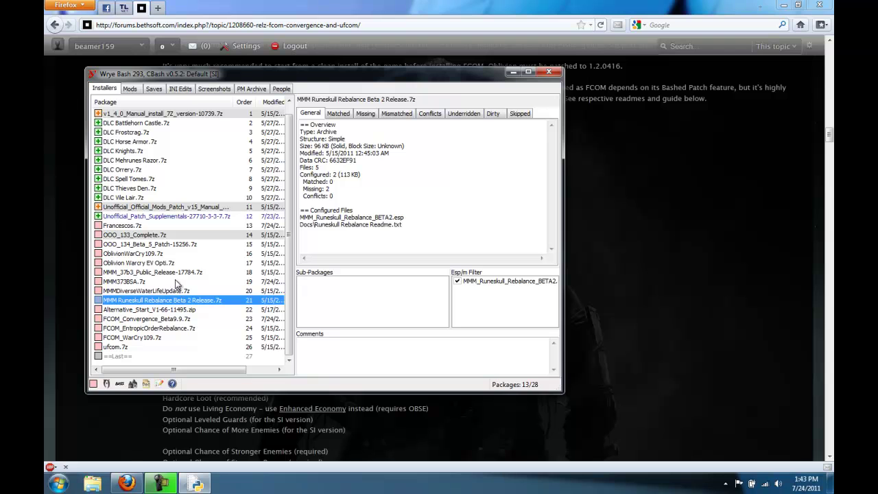
left_click(138, 272)
left_click(135, 282)
left_click(136, 290)
Step: Move FCOM_Convergence_Beta9.9.7z to order 22 and ufcom.7z to order 23
left_click(134, 301)
left_click(140, 328)
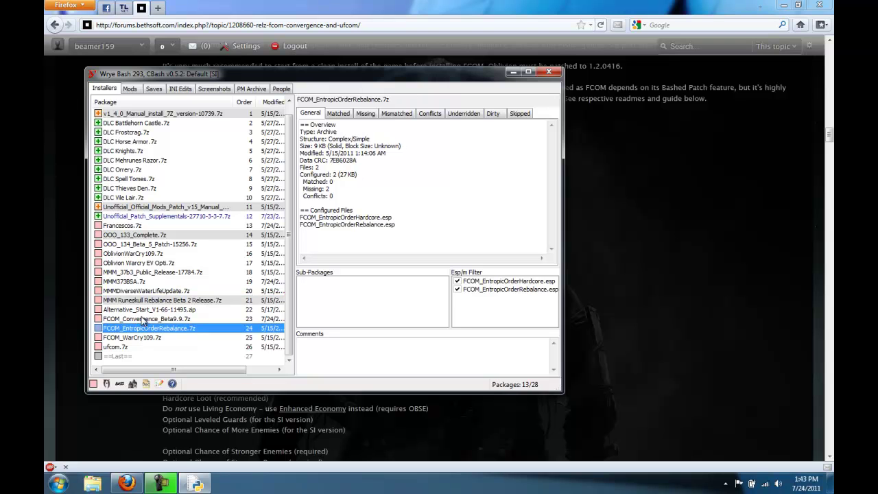
left_click(143, 319)
right_click(142, 322)
left_click(203, 218)
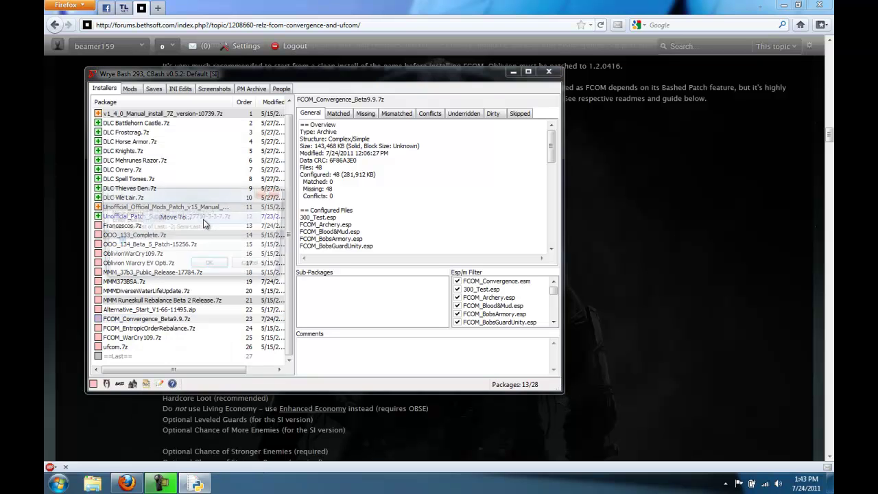
left_click_drag(217, 234, 219, 370)
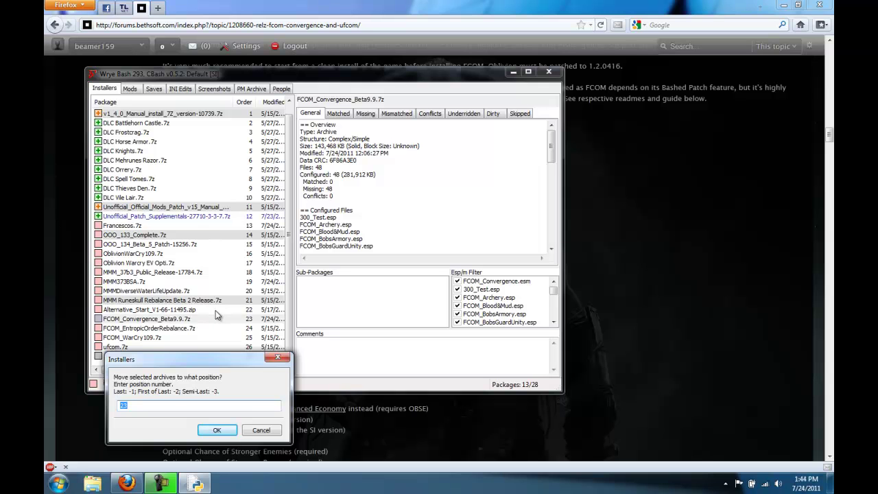
type("22")
left_click(218, 430)
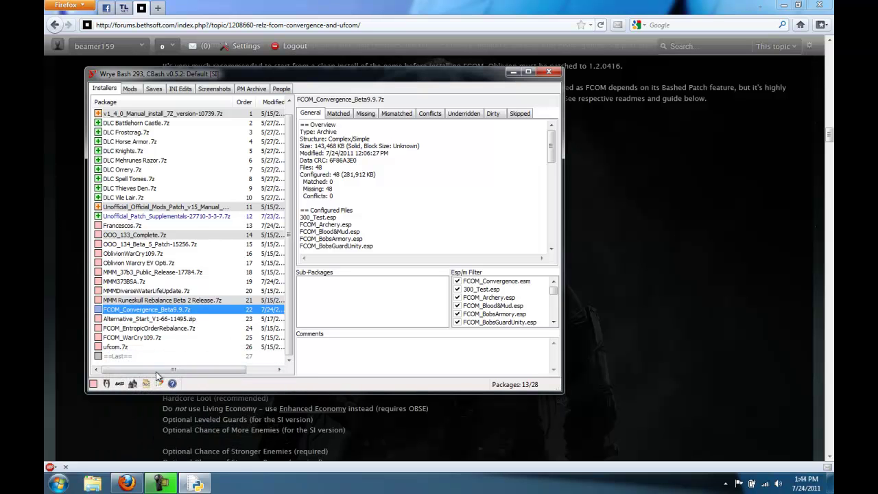
right_click(117, 347)
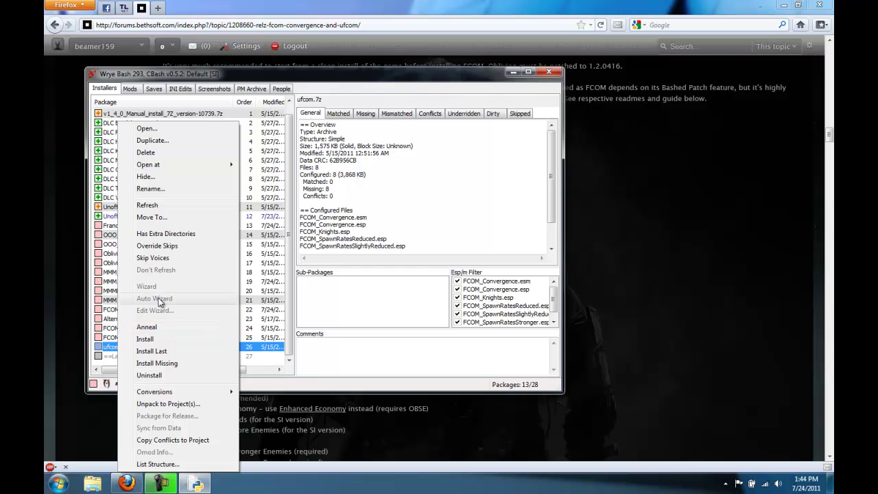
left_click(159, 218)
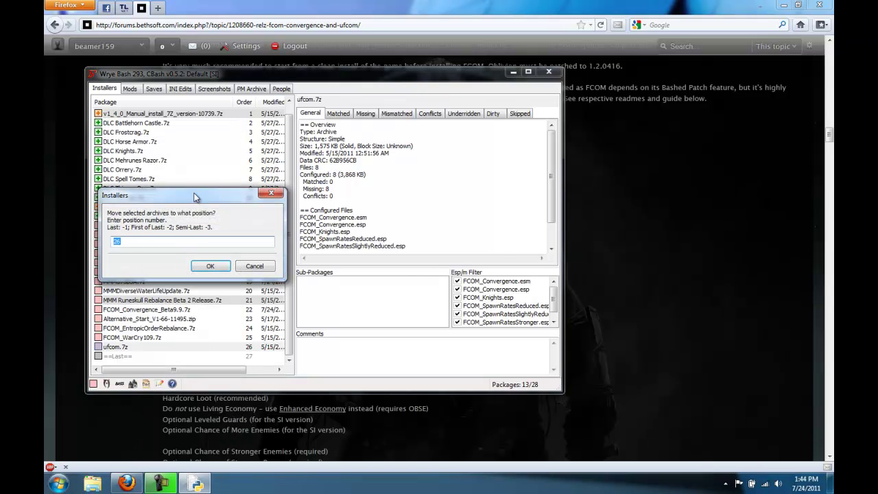
left_click_drag(194, 194, 394, 182)
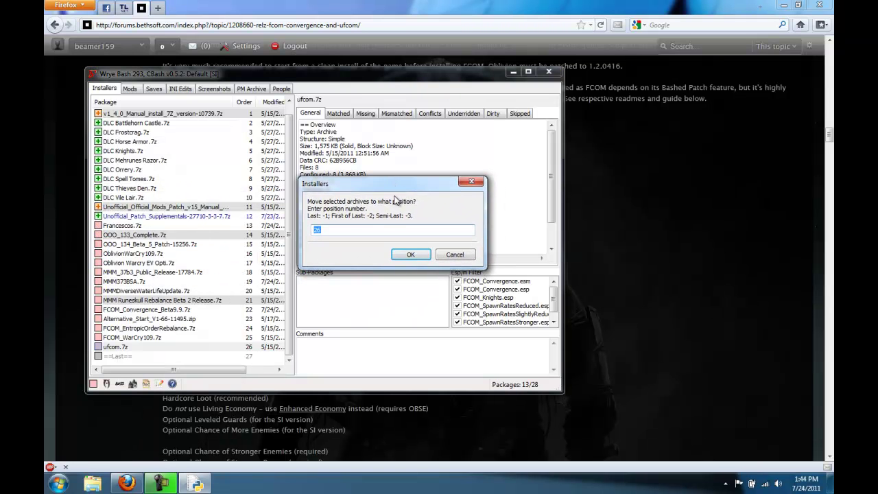
type("23")
left_click(411, 255)
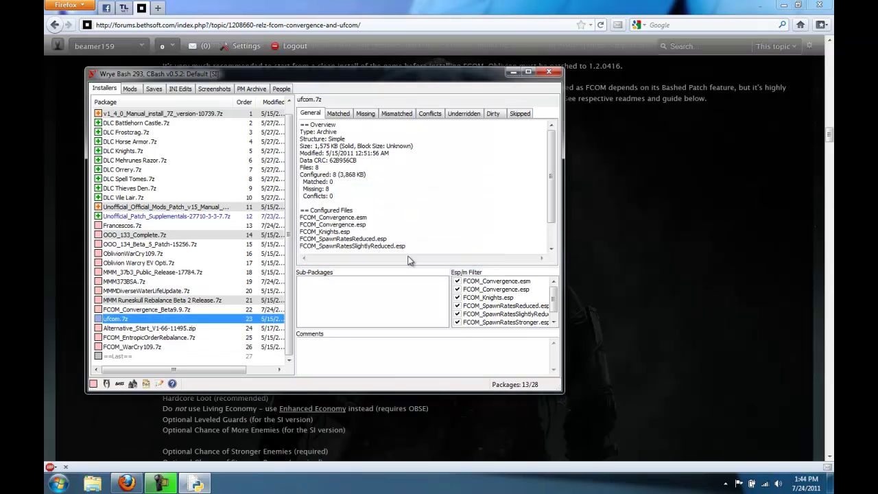
Step: Move FCOM_WarCry109.7z to order 24 and FCOM_EntropicOrderRebalance.7z to order 25
right_click(140, 347)
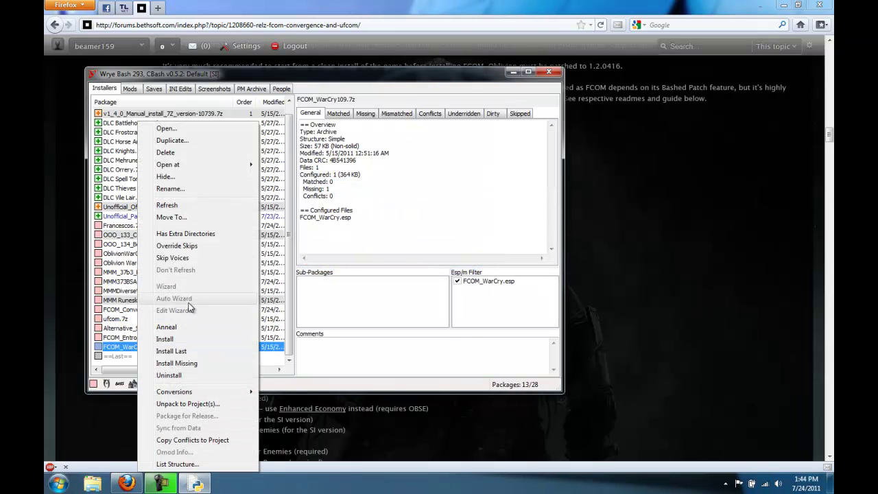
left_click(197, 217)
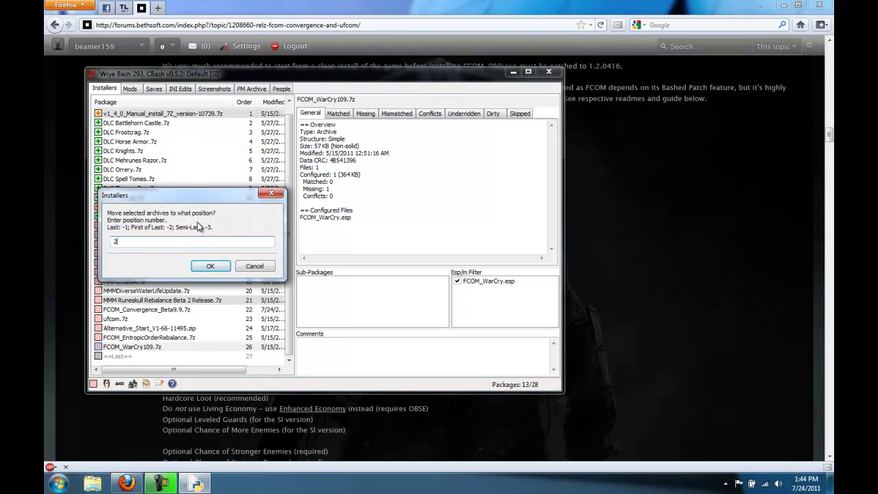
left_click(215, 268)
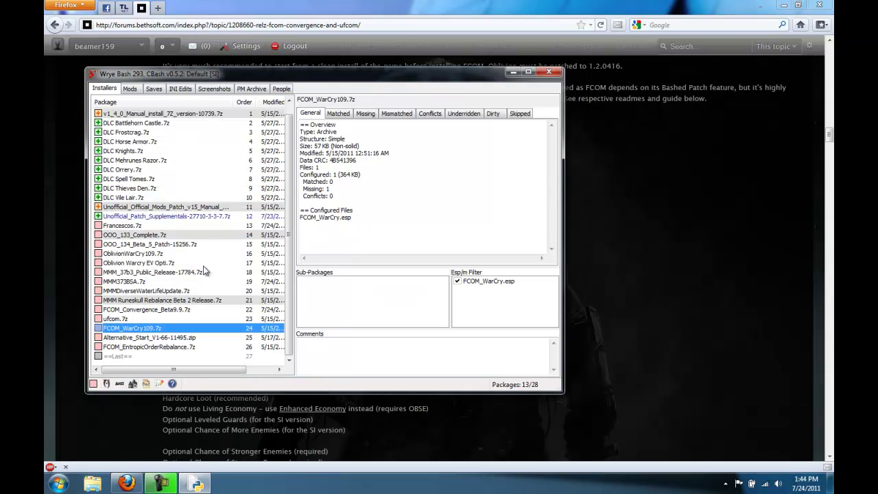
right_click(148, 346)
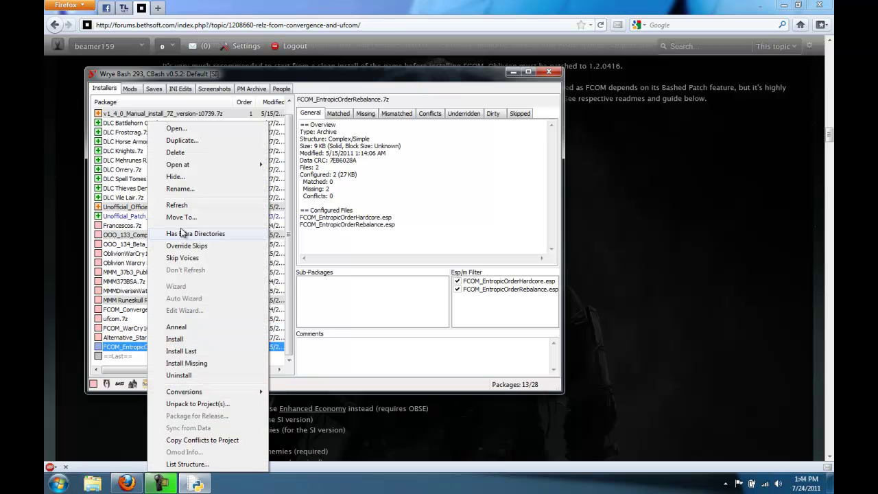
left_click(184, 218)
type("25")
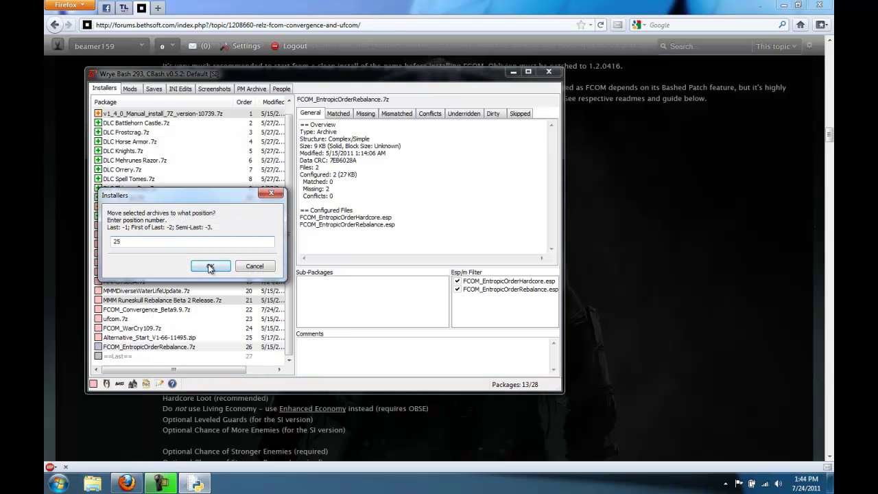
left_click(211, 267)
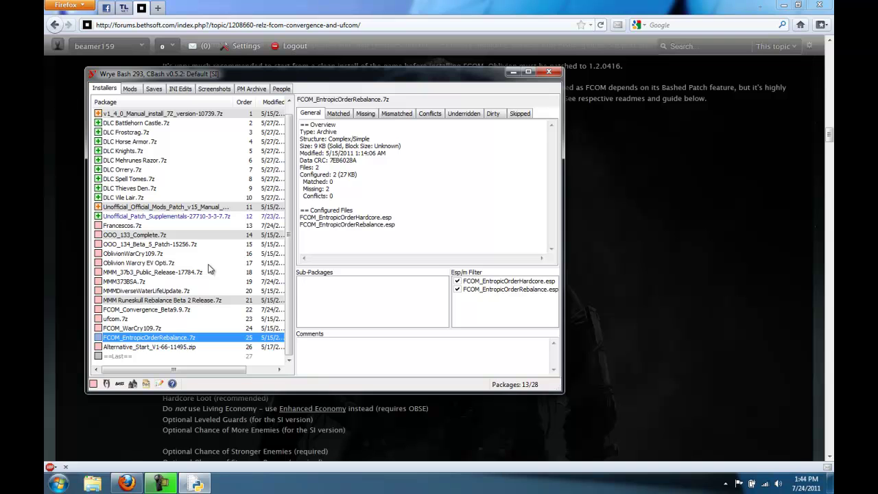
left_click(169, 348)
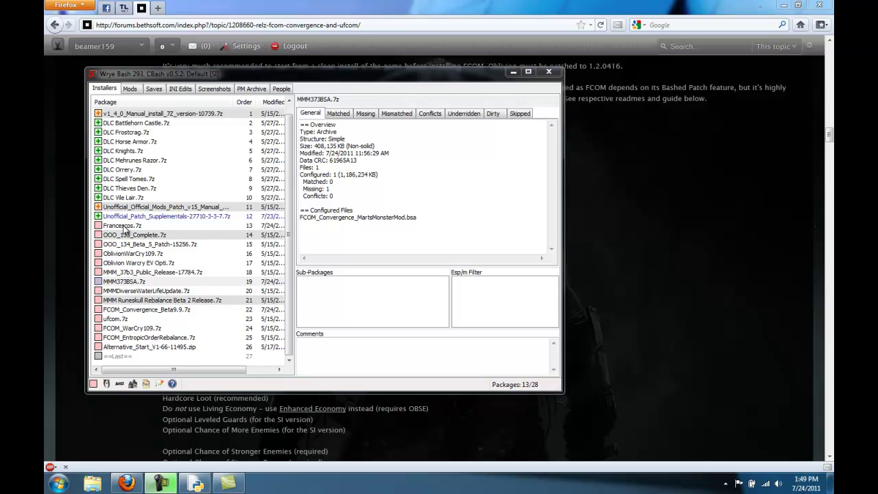
Step: Install Francescos.7z, then OOO_133_Complete.7z with all 5,205 files
left_click(125, 226)
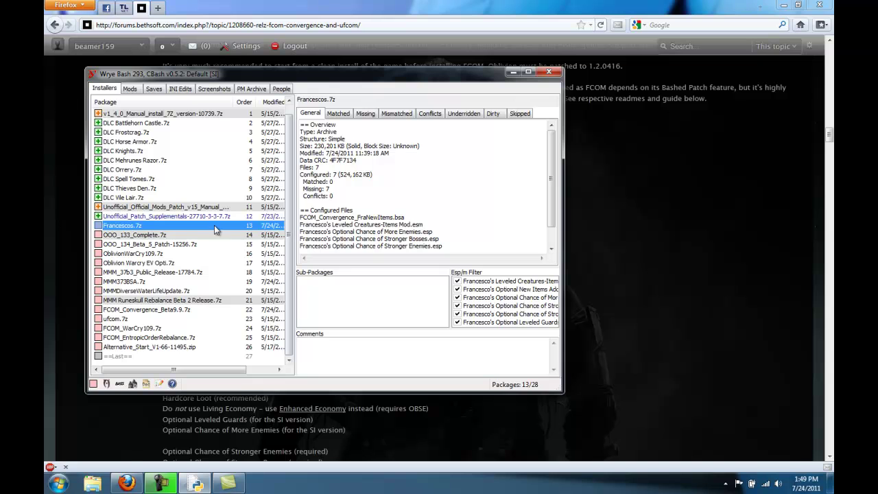
right_click(121, 228)
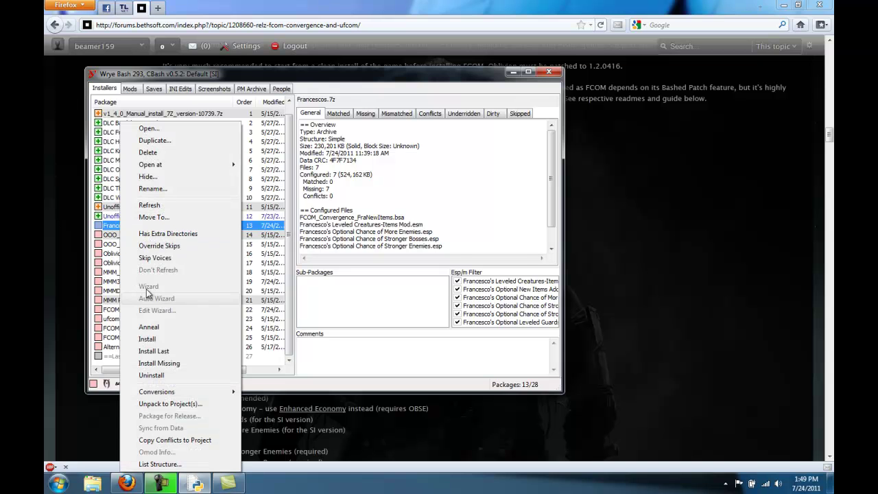
left_click(147, 338)
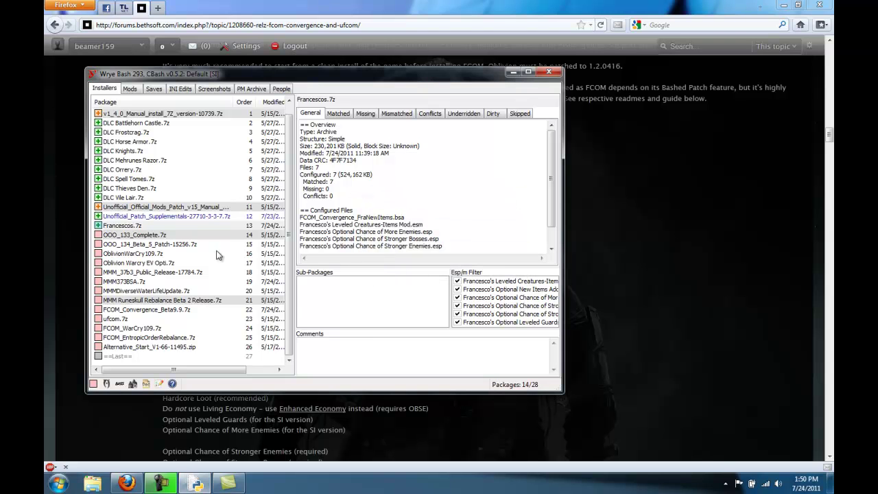
left_click(126, 237)
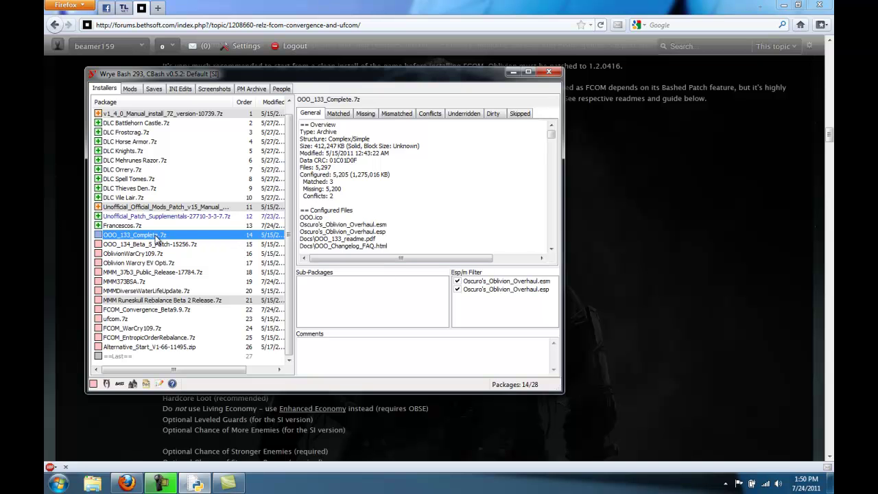
right_click(151, 237)
left_click(181, 340)
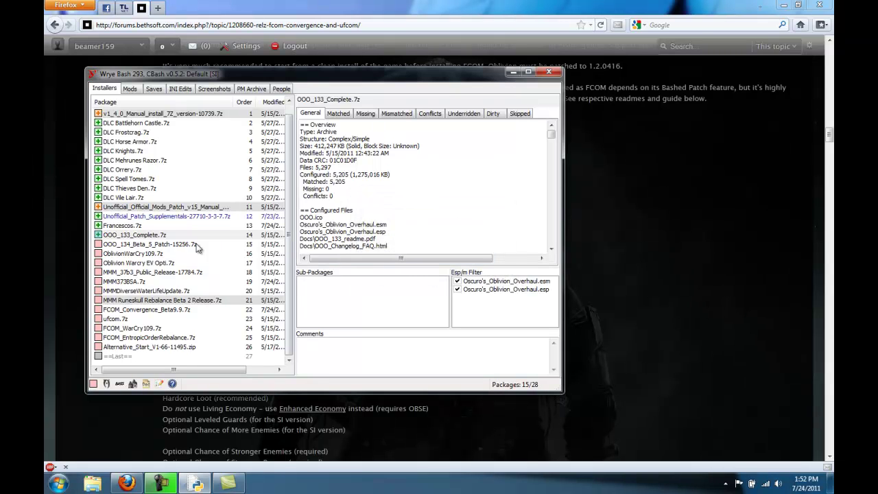
Step: Install the OOO_134_Beta_5_Patch package with OOO-WaterFish.esp excluded
left_click(143, 245)
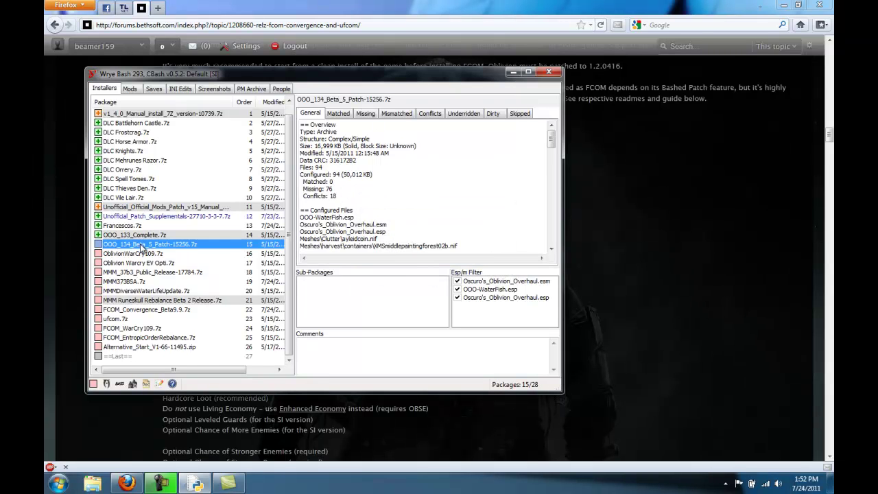
left_click(457, 289)
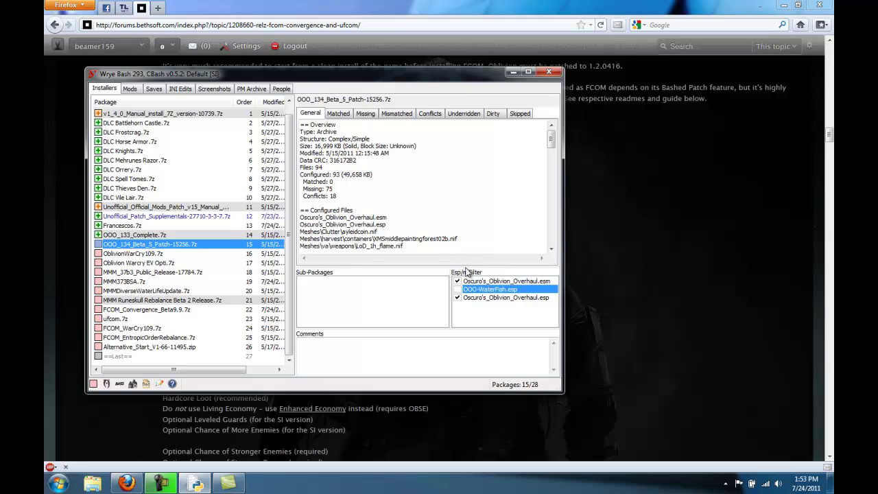
right_click(137, 247)
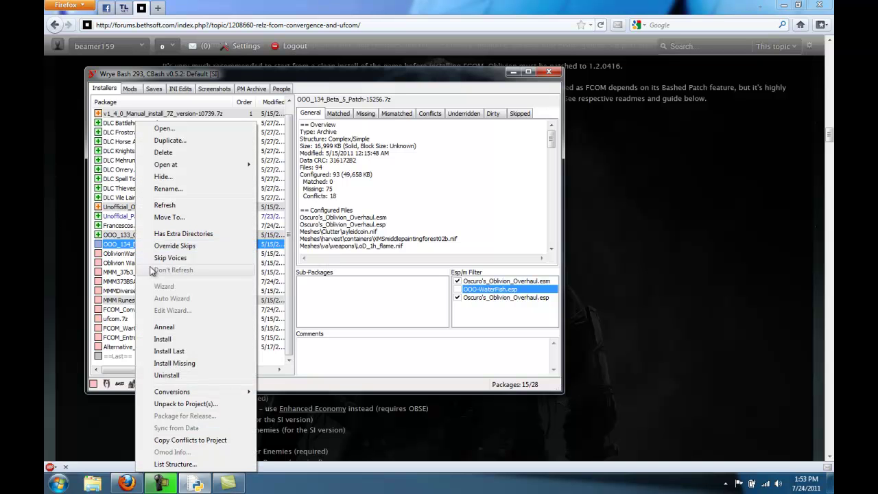
left_click(160, 339)
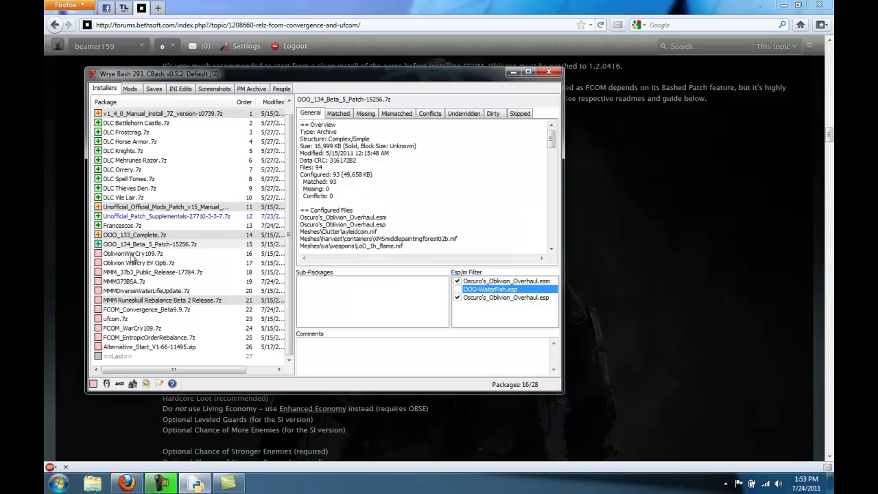
Step: Install the OblivionWarCry109.7z and Oblivion Warcry EV Opti.7z packages
left_click(129, 255)
right_click(129, 255)
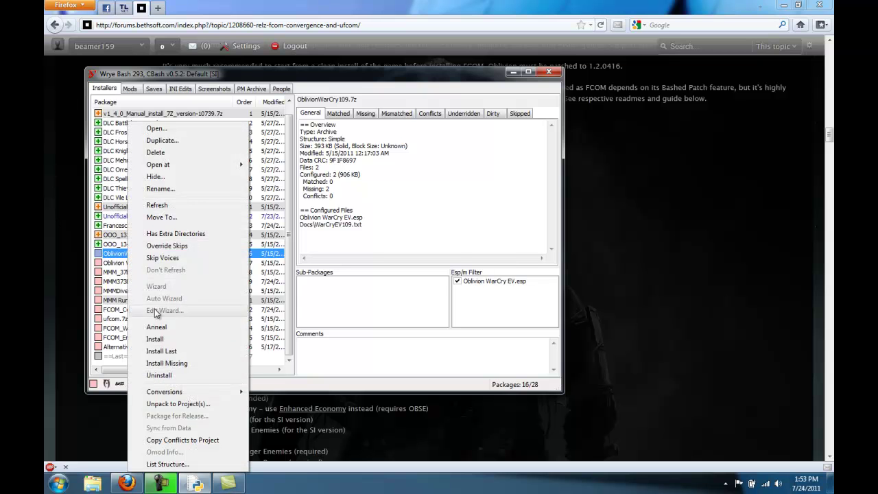
left_click(159, 331)
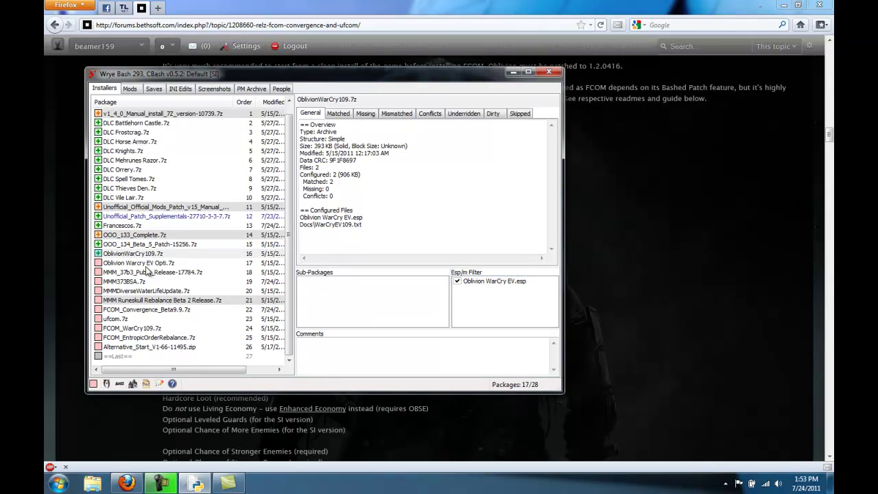
left_click(136, 265)
right_click(136, 267)
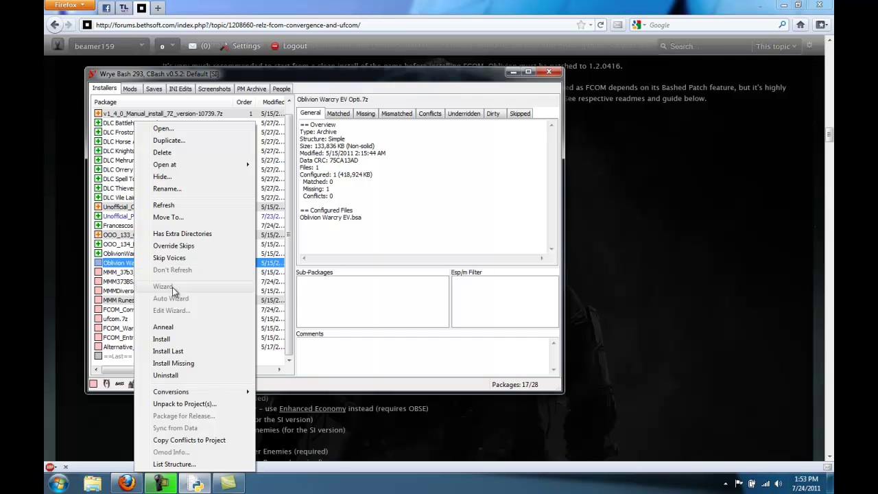
left_click(173, 339)
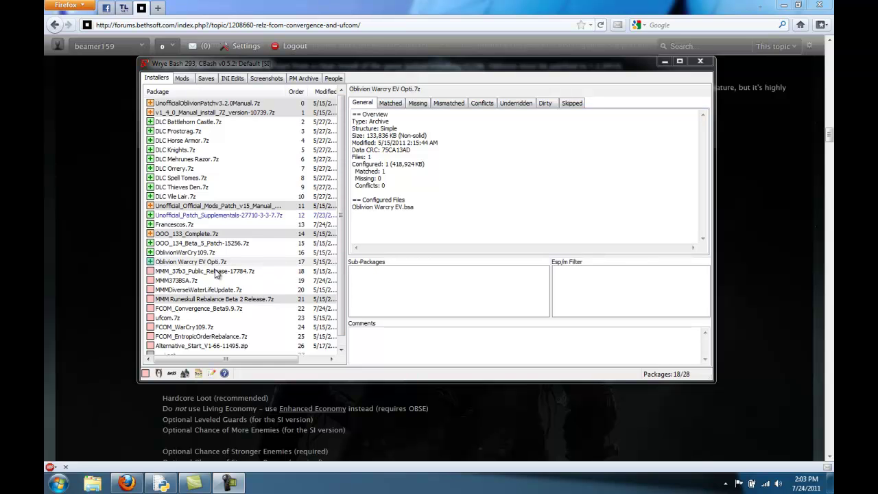
Step: Minimize the forum page, read FCOM Mod Load Order.txt to its Mart's Monster Mod section, and return to Wrye Bash
left_click(783, 5)
double_click(105, 255)
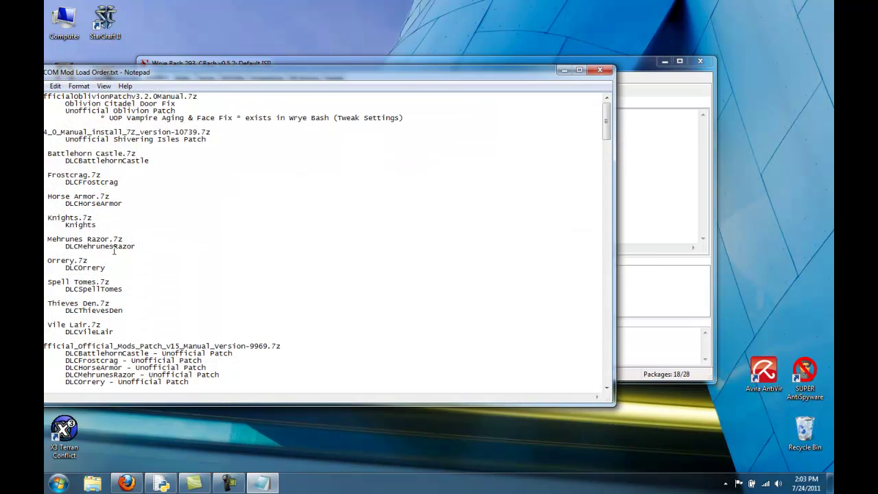
left_click_drag(170, 85, 201, 60)
scroll(171, 135, "down", 17)
scroll(171, 137, "down", 18)
scroll(170, 145, "down", 1)
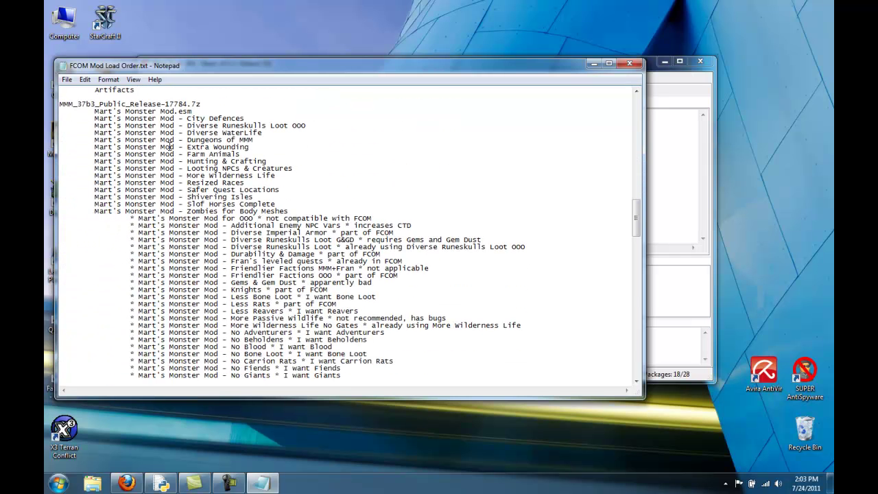
scroll(229, 143, "down", 1)
scroll(228, 142, "up", 1)
scroll(228, 143, "down", 1)
left_click(656, 69)
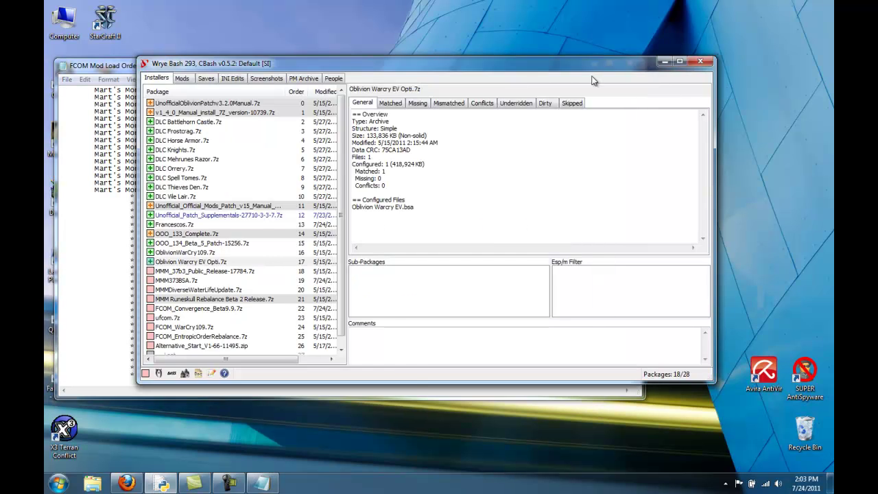
left_click_drag(540, 67, 669, 45)
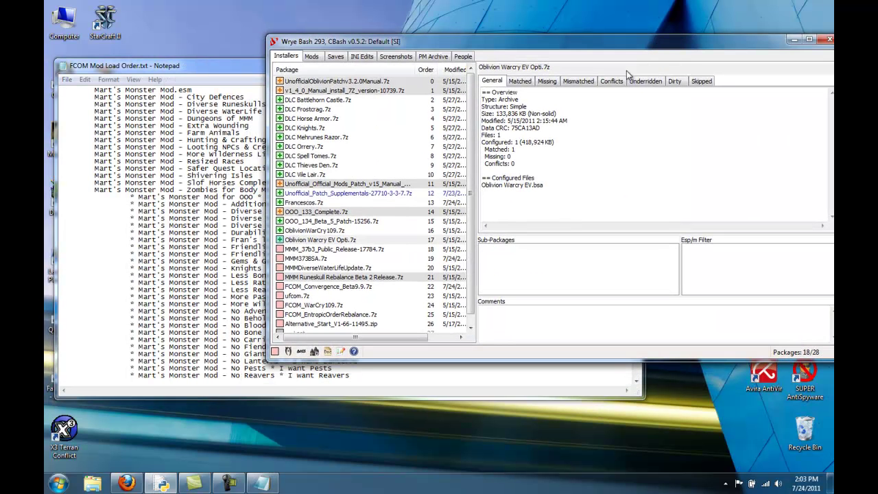
Step: Uncheck all MMM_37b3_Public_Release plugins, then check Mart's Monster Mod.esm and City Defences
left_click(328, 252)
left_click_drag(599, 45, 587, 28)
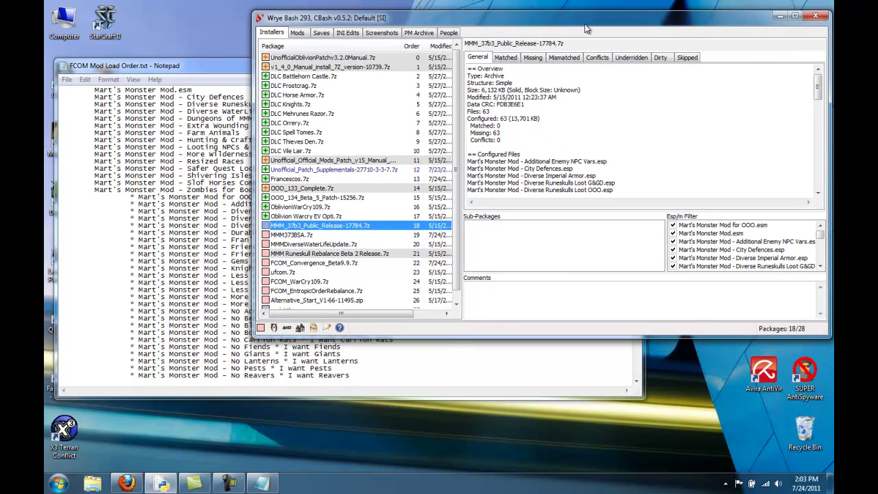
right_click(773, 237)
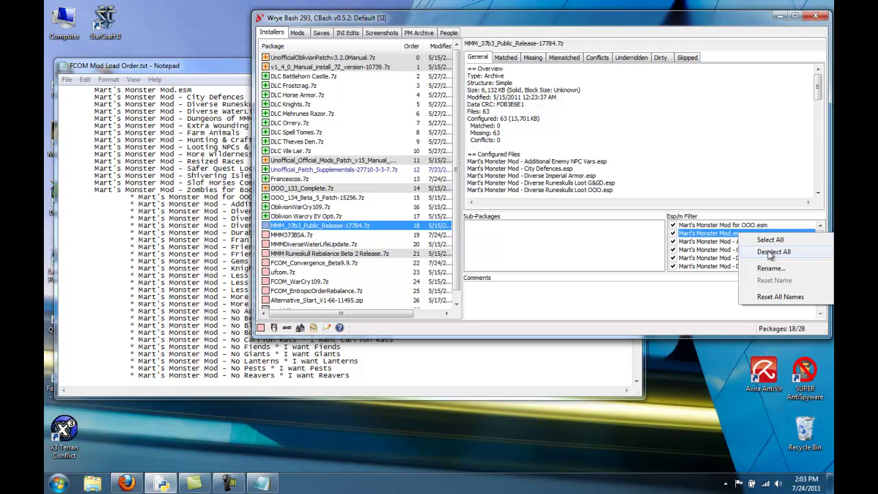
left_click(768, 252)
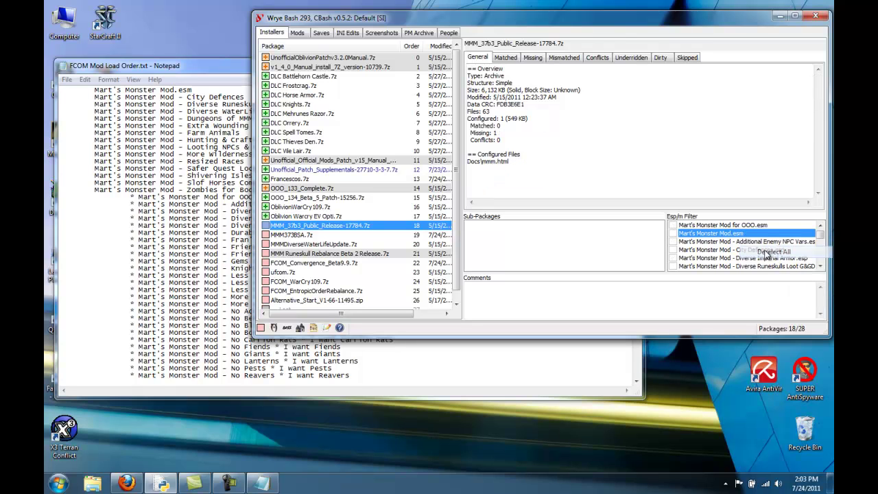
left_click(673, 234)
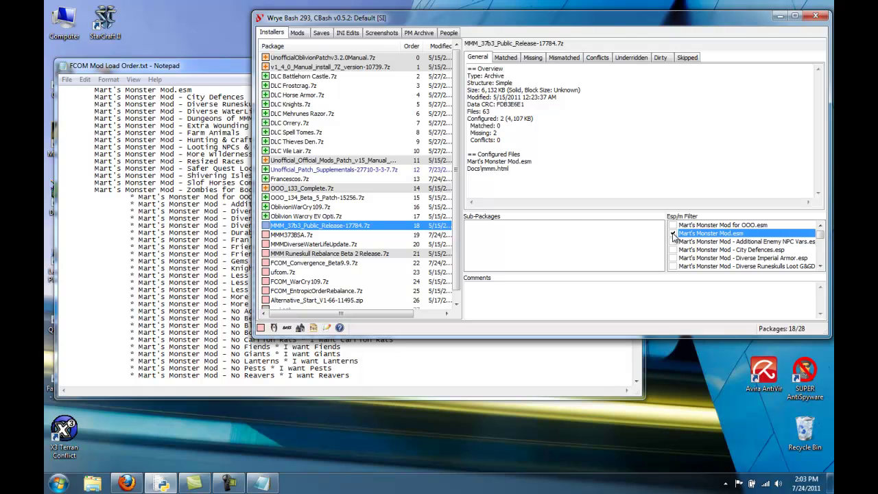
left_click(673, 250)
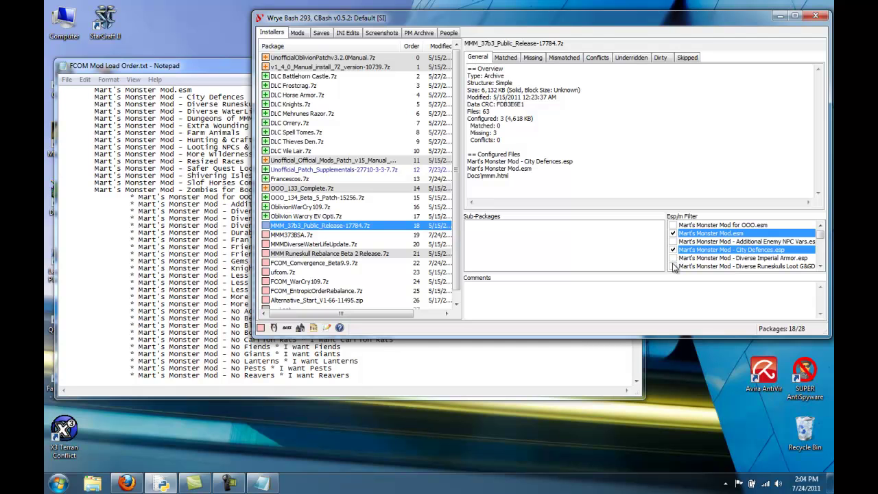
Step: Check the Diverse Runeskulls Loot OOO and Diverse WaterLife plugins, per the load-order notes
left_click(820, 267)
left_click(820, 267)
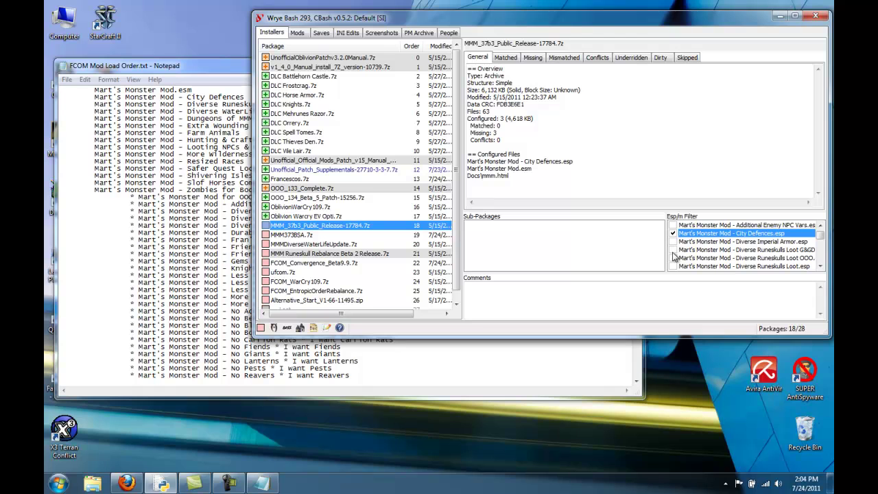
left_click(673, 259)
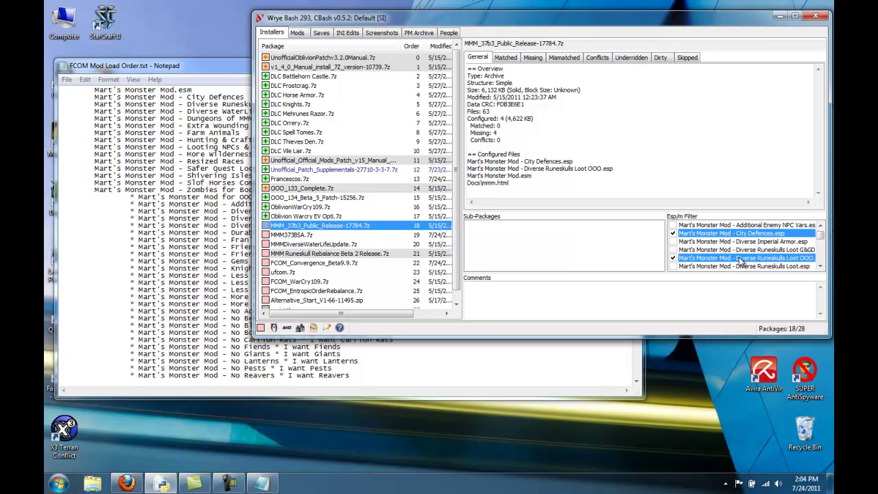
left_click(197, 77)
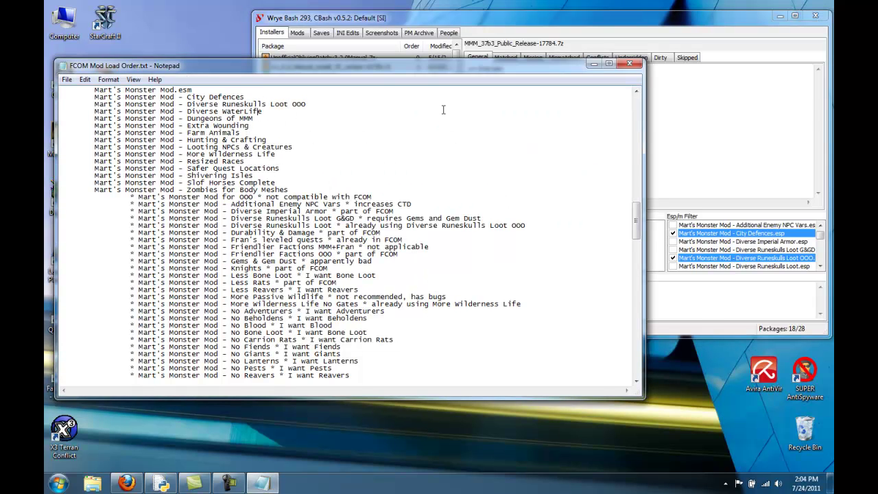
left_click(495, 24)
left_click(821, 267)
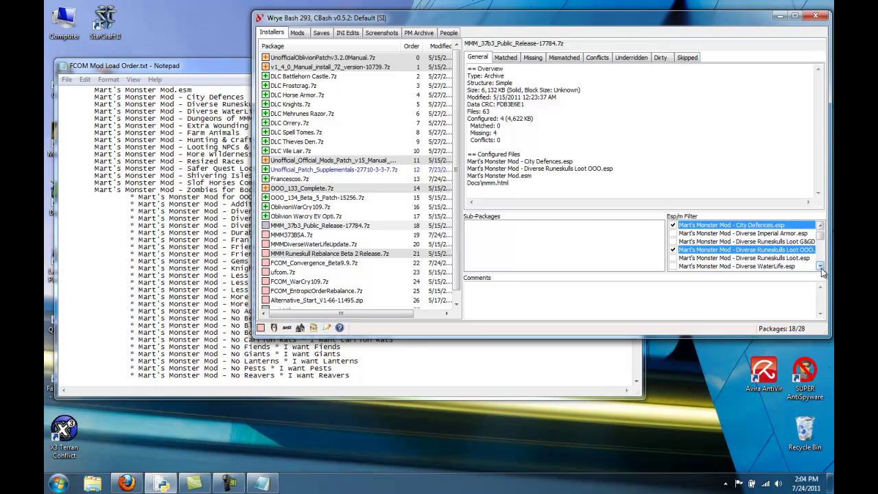
left_click(820, 267)
left_click(673, 257)
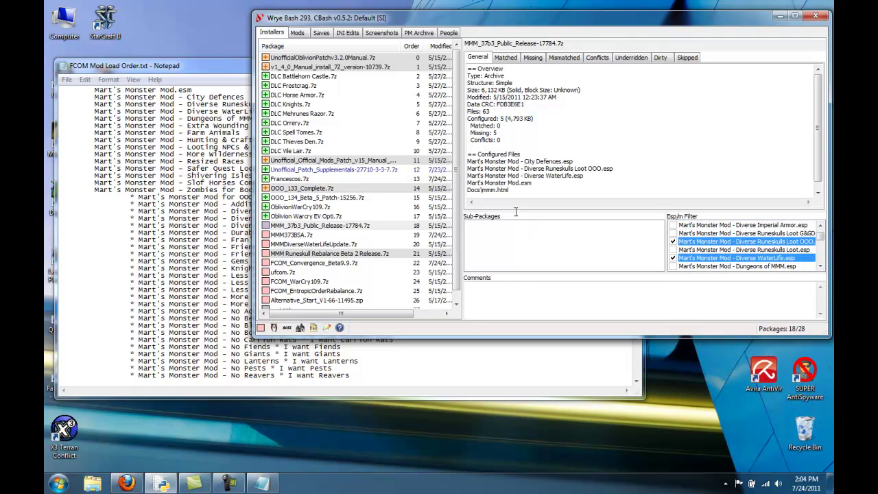
Step: Check the Dungeons of MMM and Extra Wounding plugins from the load-order notes
left_click(243, 68)
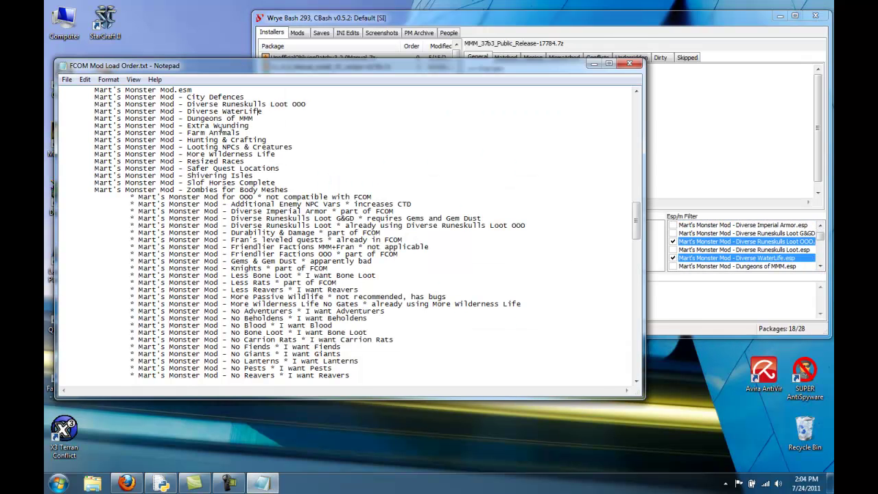
left_click(453, 17)
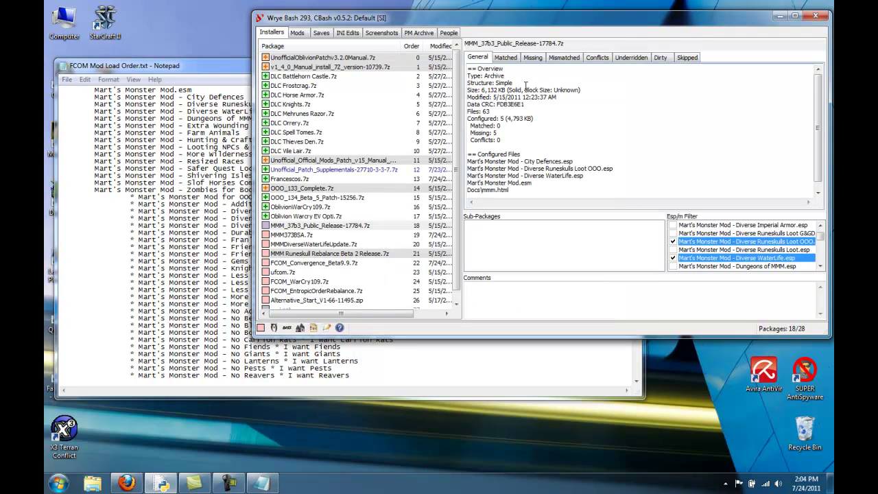
scroll(741, 246, "down", 3)
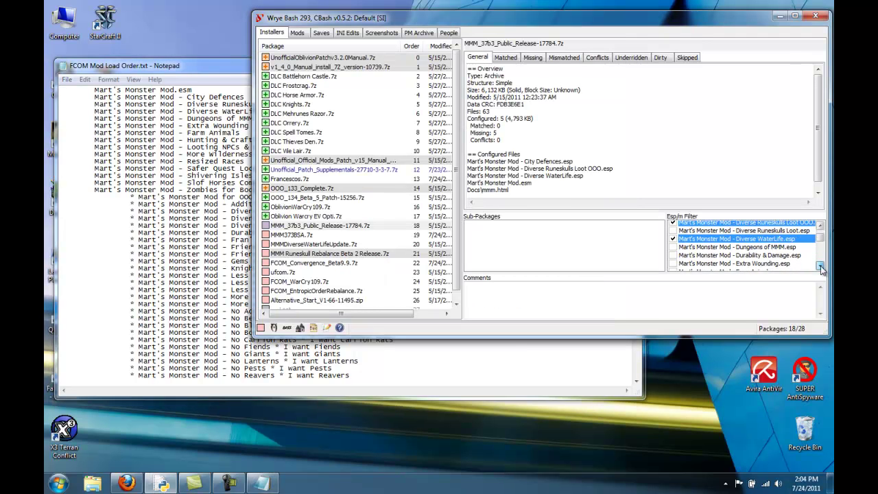
left_click(673, 242)
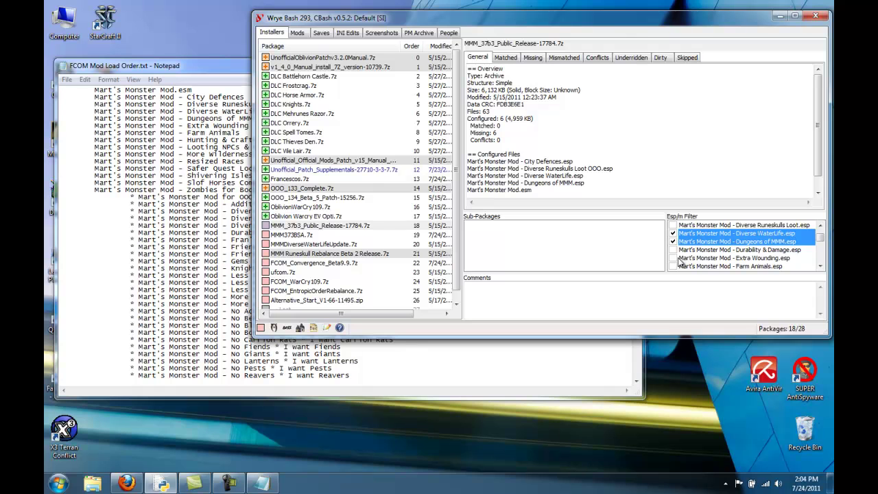
left_click(674, 258)
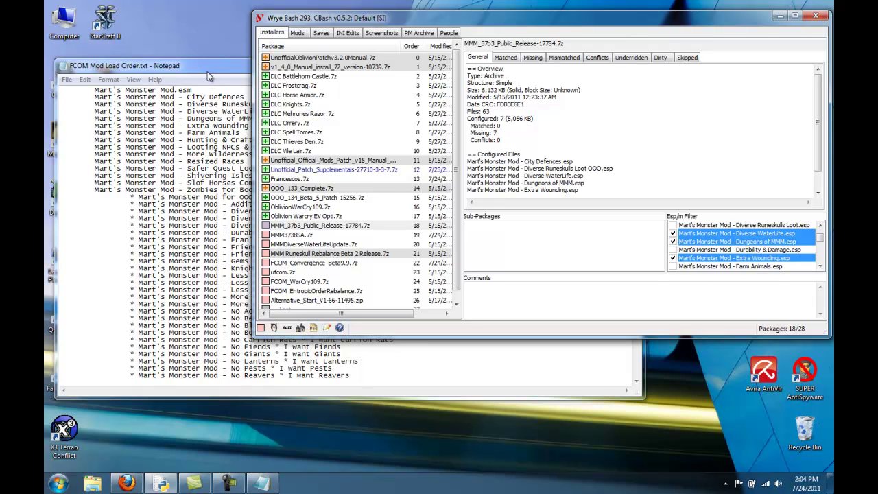
left_click(209, 75)
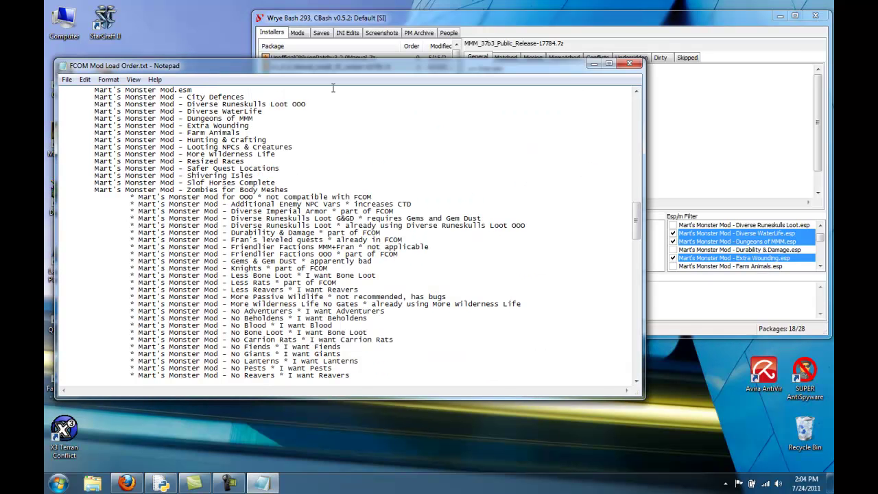
left_click(341, 23)
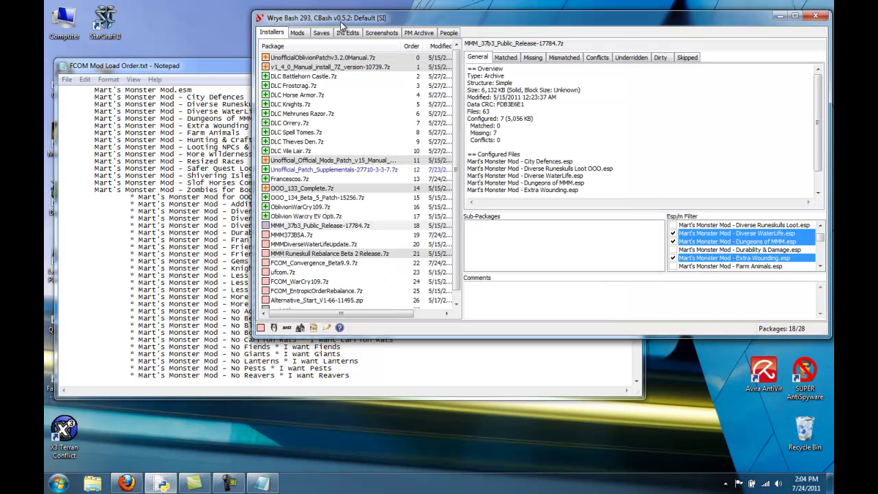
Step: Check the Farm Animals, Hunting & Crafting, and Looting NPCs & Creatures plugins
left_click(821, 267)
left_click(820, 267)
left_click(821, 267)
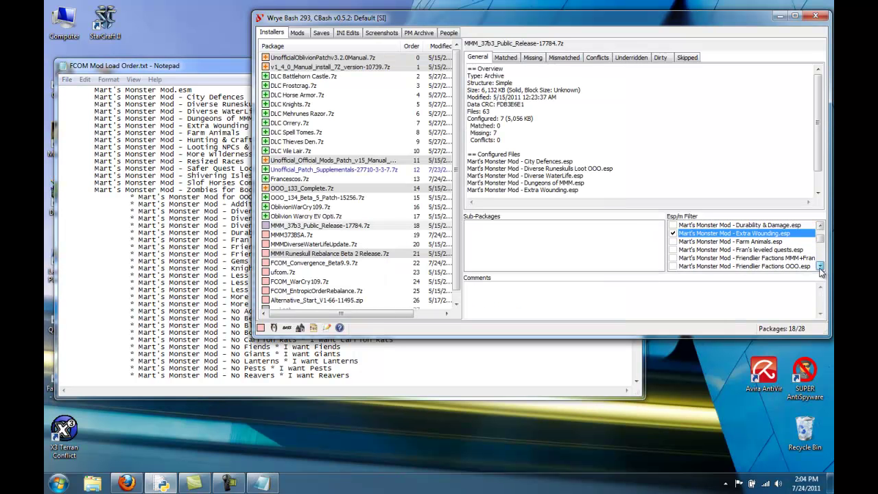
left_click(673, 241)
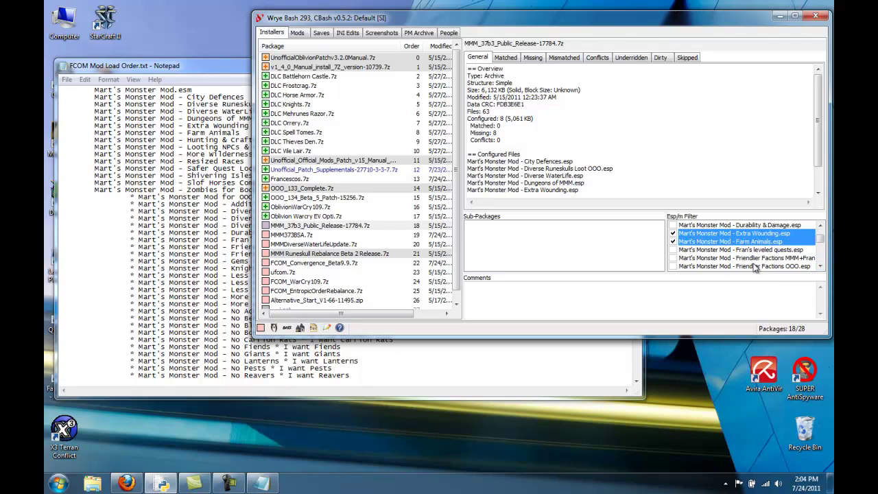
left_click(820, 267)
left_click(821, 267)
left_click(821, 267)
left_click(820, 267)
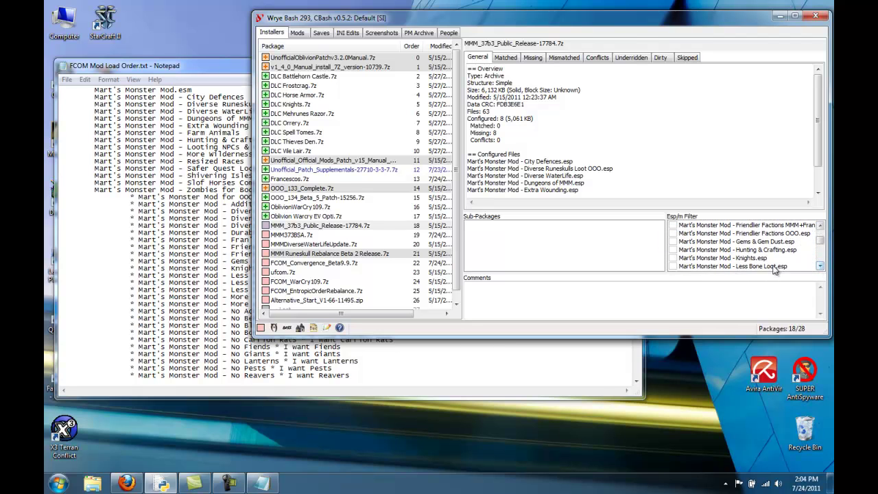
left_click(674, 250)
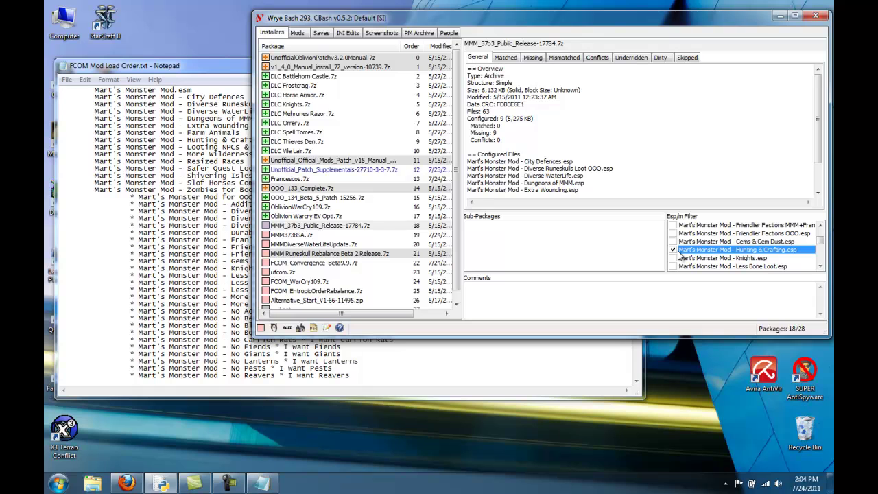
left_click(821, 267)
left_click(821, 267)
left_click(821, 267)
left_click(820, 267)
left_click(821, 267)
left_click(674, 250)
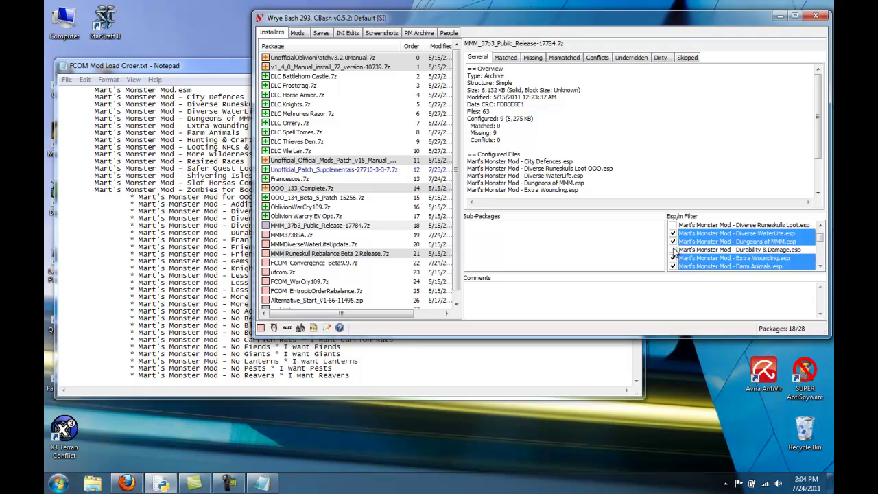
Step: Check the More Wilderness Life No Gates and Resized Races plugins
left_click(232, 78)
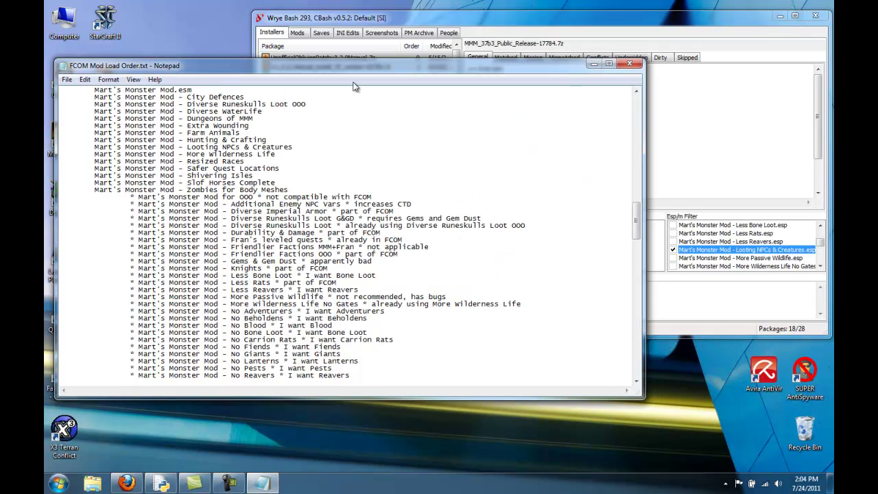
left_click(404, 22)
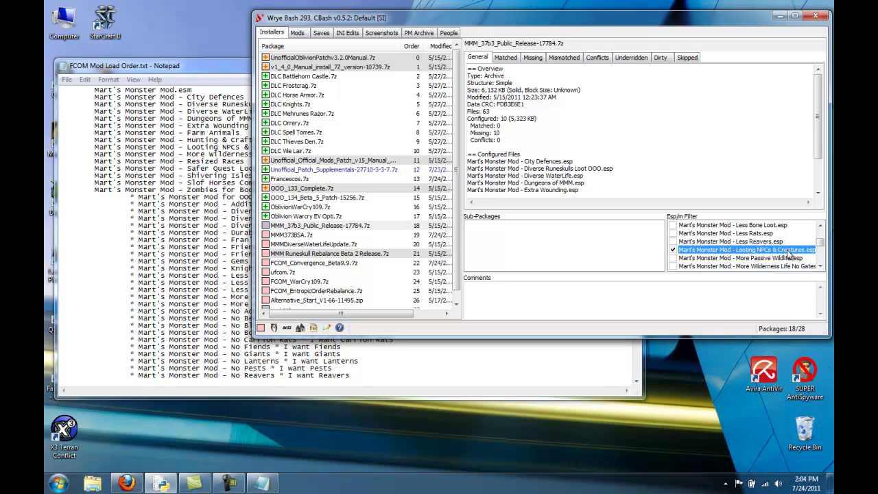
left_click(821, 266)
left_click(820, 267)
left_click(673, 241)
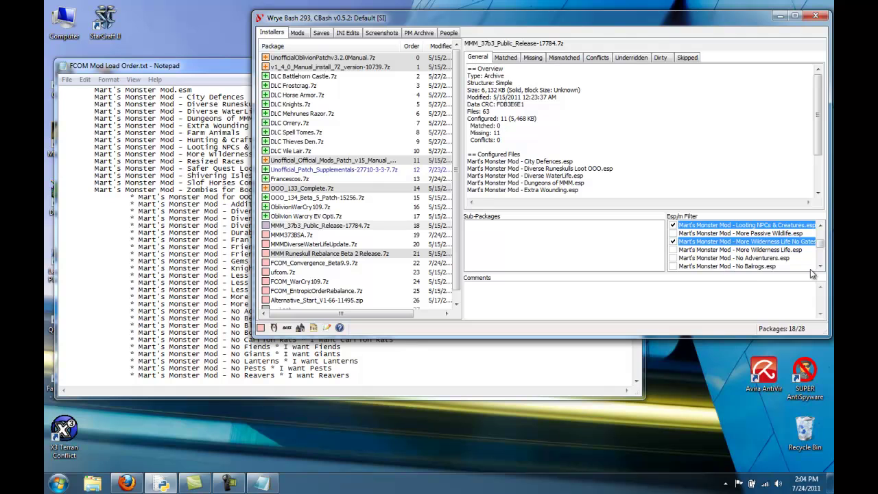
left_click(820, 267)
left_click(820, 267)
left_click(820, 267)
left_click(821, 267)
left_click(821, 266)
left_click(821, 267)
left_click(820, 267)
left_click(820, 267)
left_click(821, 266)
left_click(821, 267)
left_click(820, 267)
left_click(820, 267)
left_click(821, 267)
left_click(821, 267)
left_click(820, 267)
left_click(821, 267)
left_click(820, 267)
left_click(821, 267)
left_click(821, 267)
left_click(821, 267)
left_click(820, 267)
left_click(820, 267)
left_click(821, 267)
left_click(821, 267)
left_click(820, 267)
left_click(821, 267)
left_click(821, 267)
left_click(821, 227)
left_click(820, 226)
left_click(673, 234)
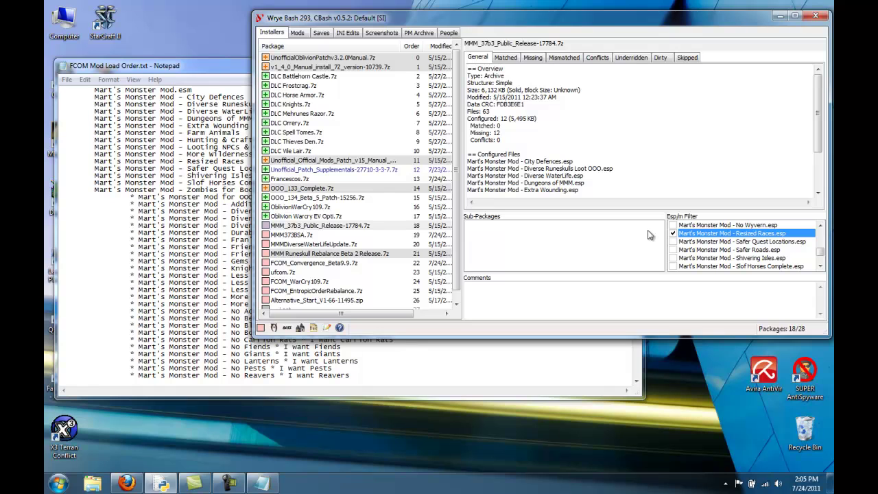
Step: Include Safer Quest Locations.esp and Slof Horses Complete.esp in the package
left_click(220, 69)
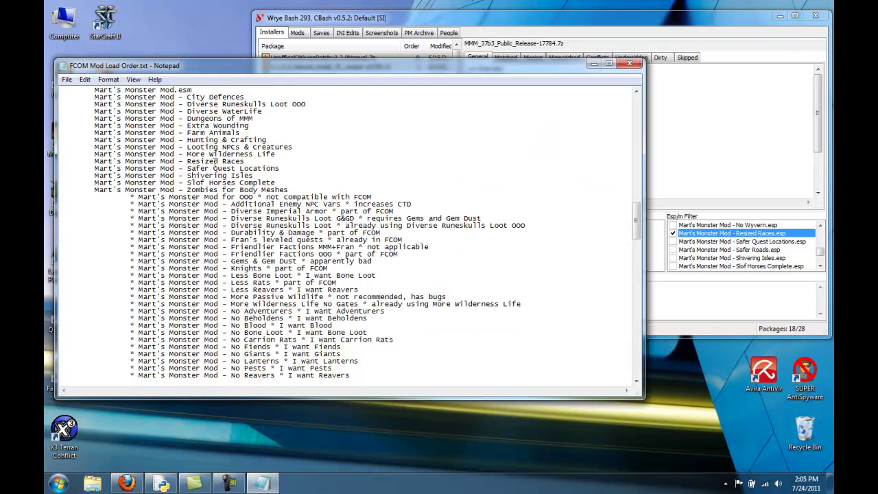
left_click(464, 41)
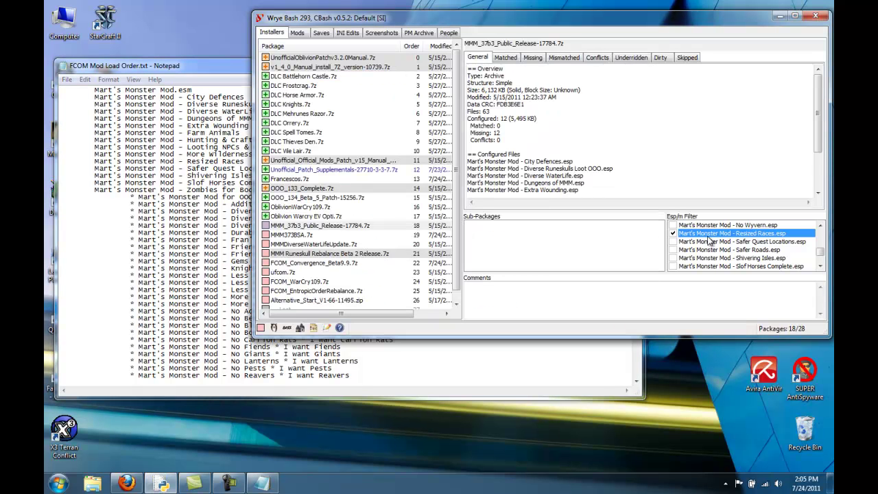
left_click(674, 242)
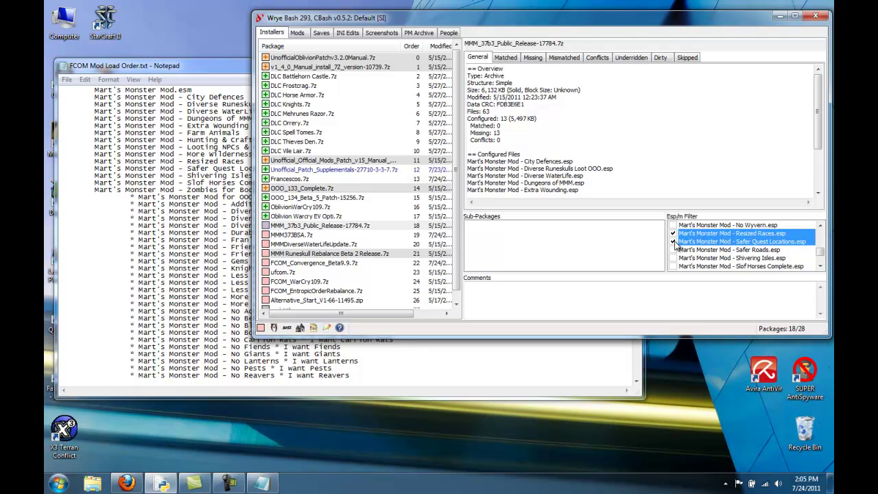
left_click(213, 71)
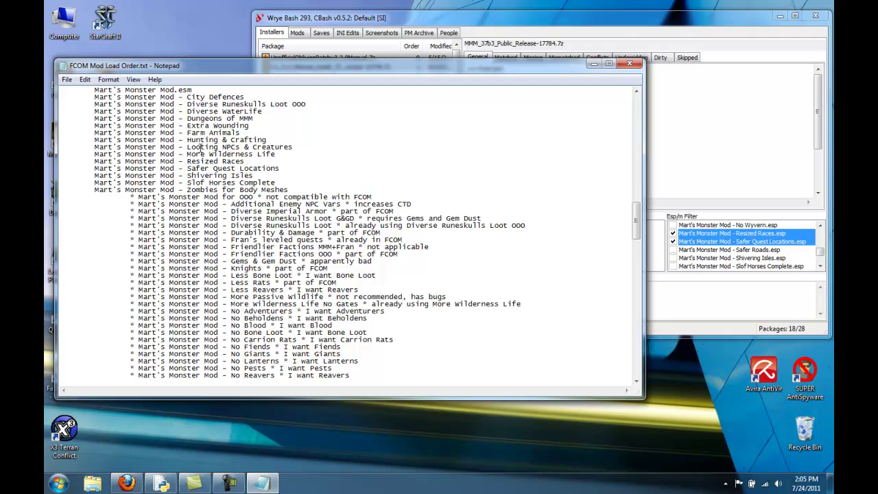
left_click(520, 20)
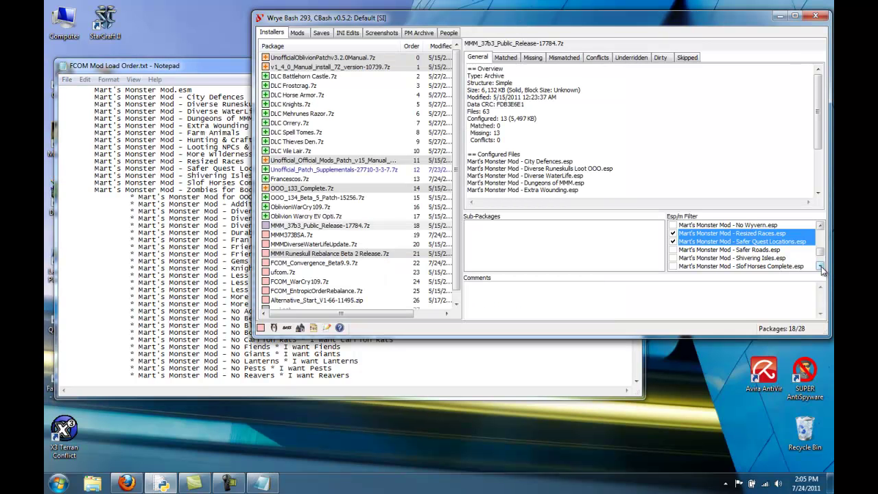
scroll(822, 271, "up", 8)
scroll(671, 261, "down", 1)
scroll(679, 252, "down", 6)
left_click(673, 258)
Step: Include Zombies for Body Meshes.esp, bringing the package to 16 configured plugins
left_click(186, 70)
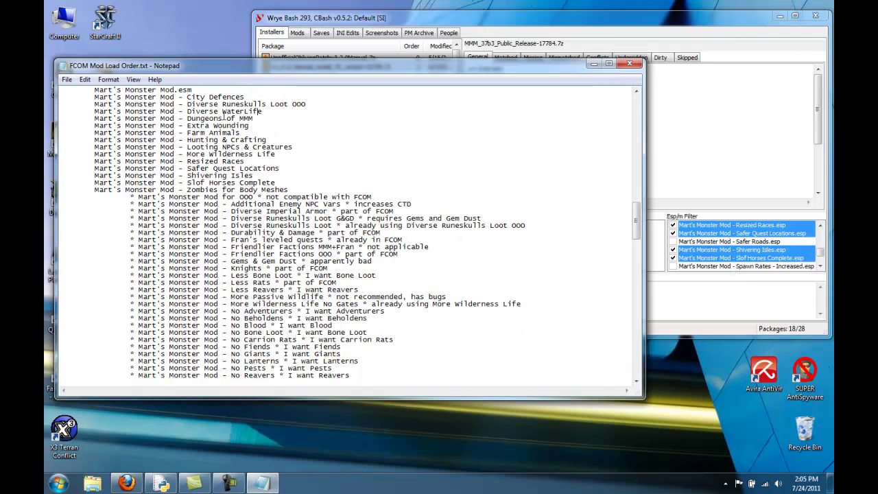
left_click(434, 16)
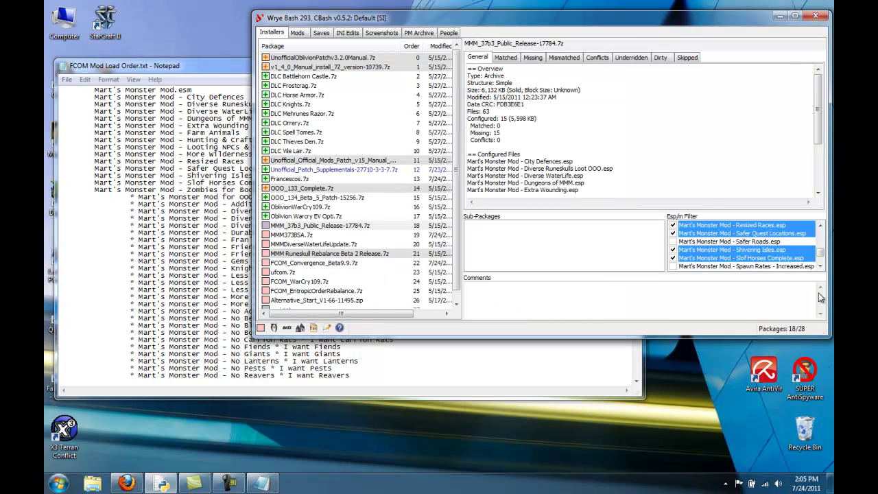
left_click(821, 266)
left_click(820, 267)
left_click(821, 266)
left_click(674, 250)
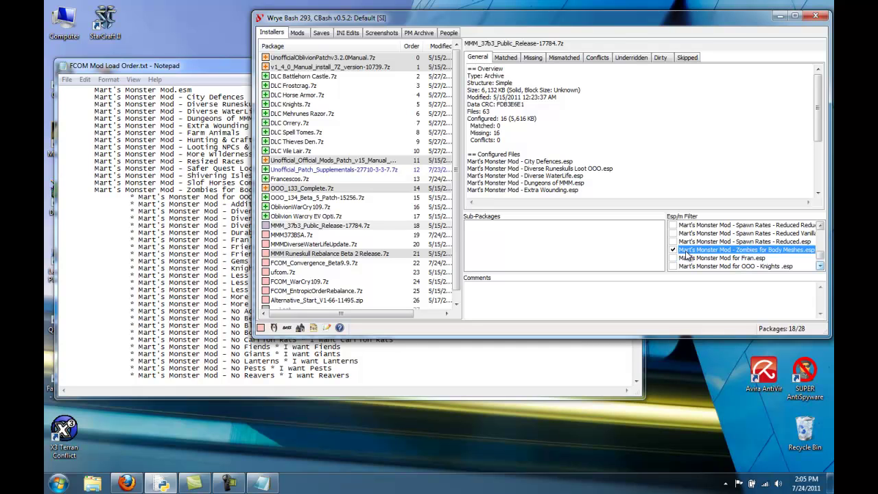
left_click(821, 266)
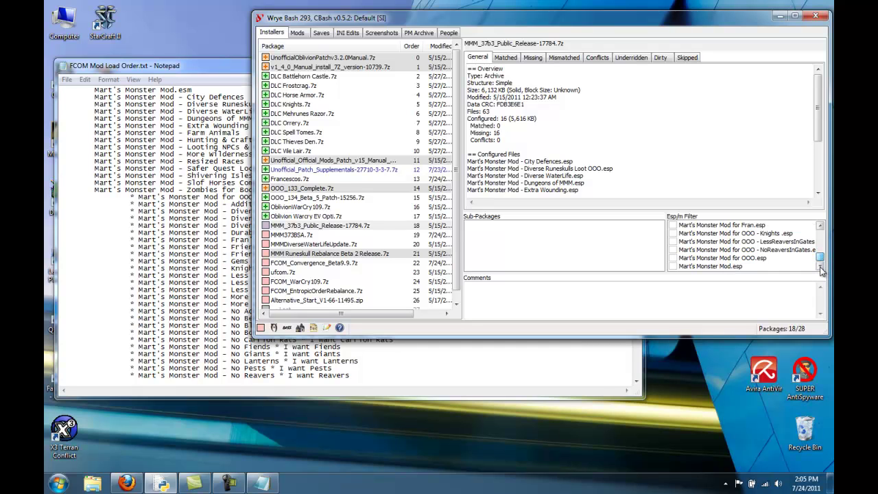
left_click_drag(820, 257, 825, 235)
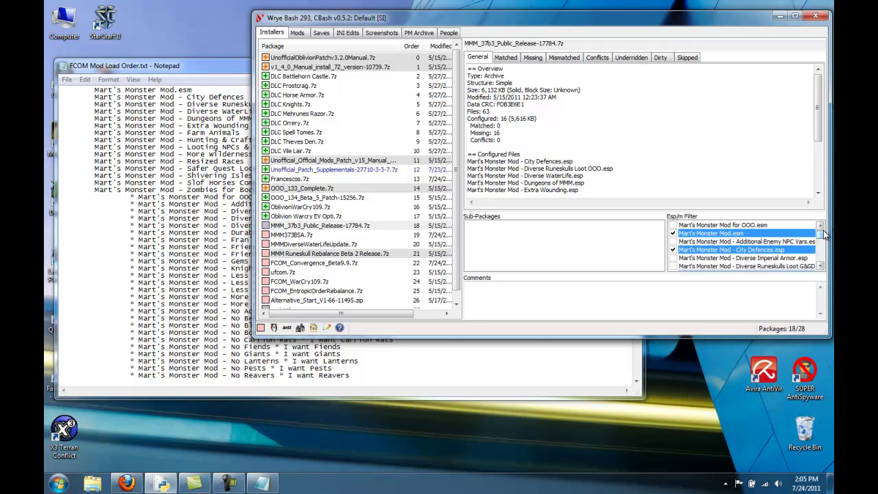
left_click(199, 71)
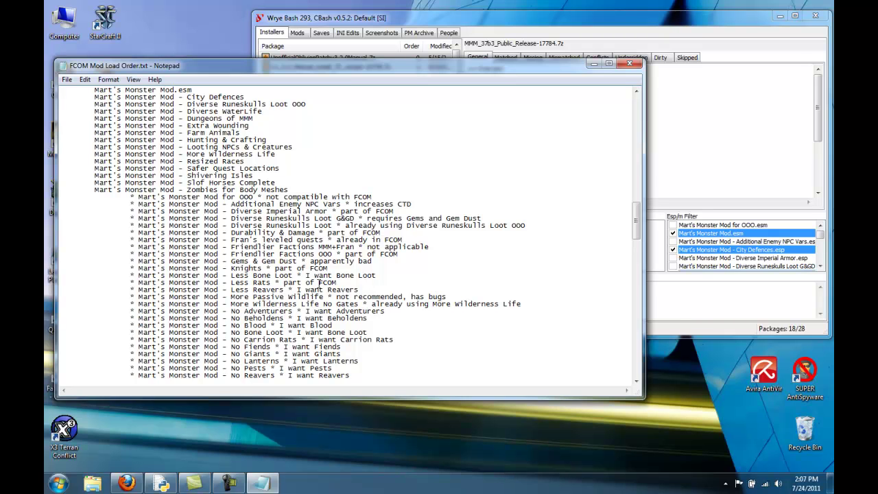
left_click(254, 283)
key("Down")
Step: Scroll the notes down to Mart's Monster Mod.esp, marked not needed with FCOM
scroll(266, 309, "down", 1)
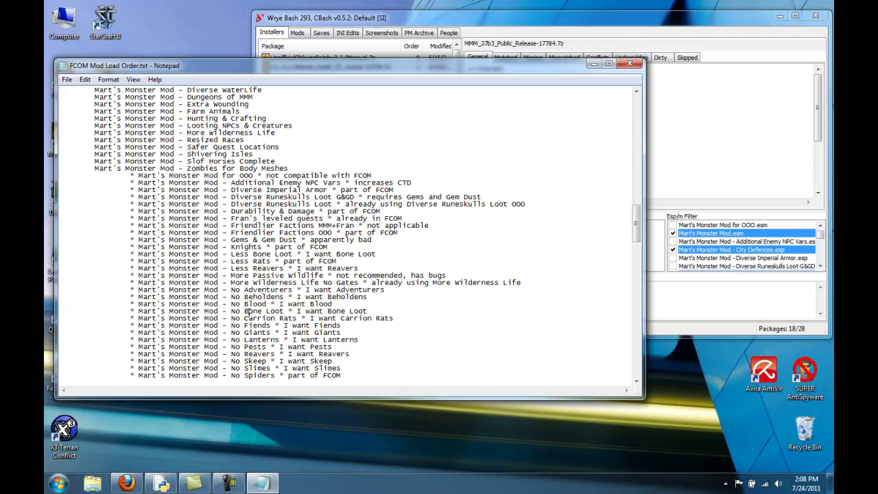
scroll(246, 319, "down", 1)
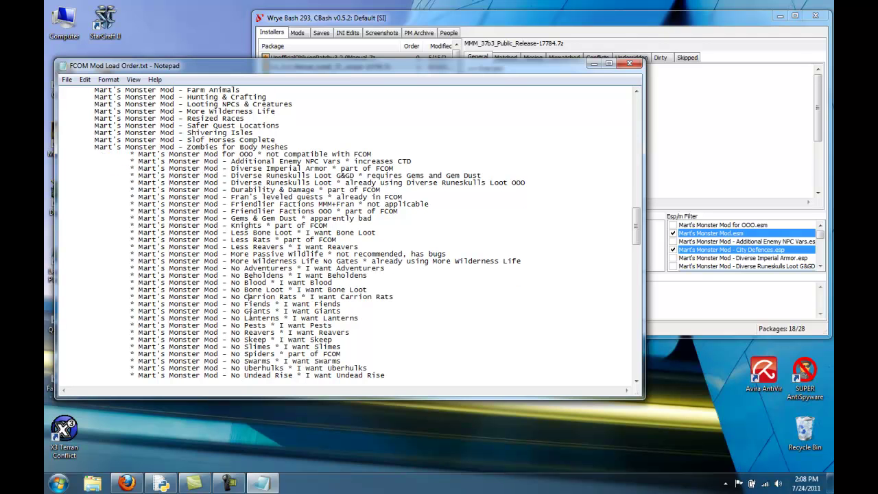
scroll(250, 316, "down", 2)
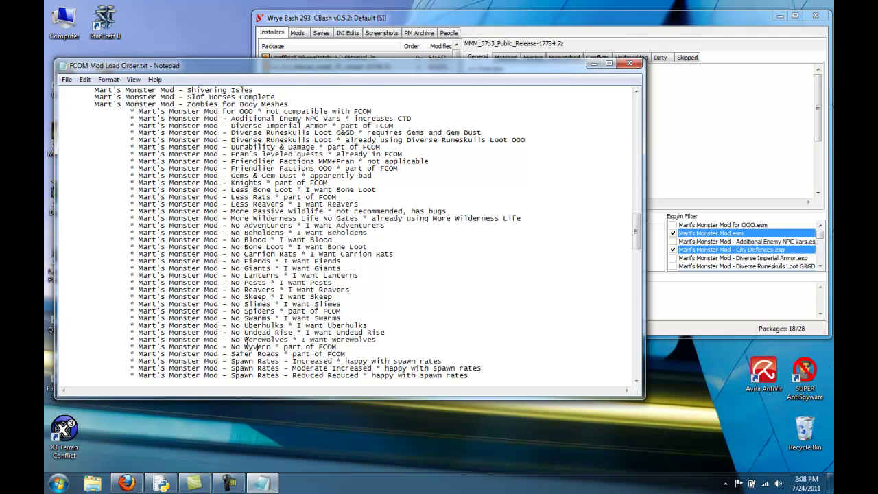
scroll(269, 330, "down", 2)
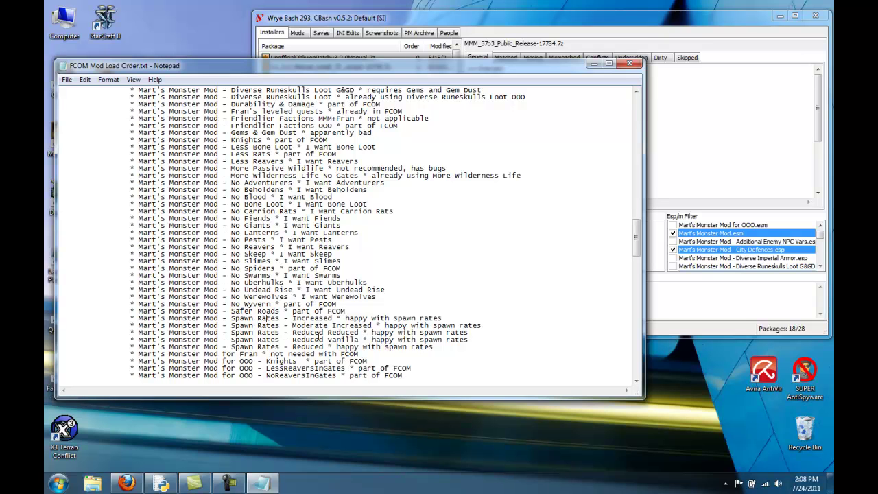
scroll(294, 337, "down", 1)
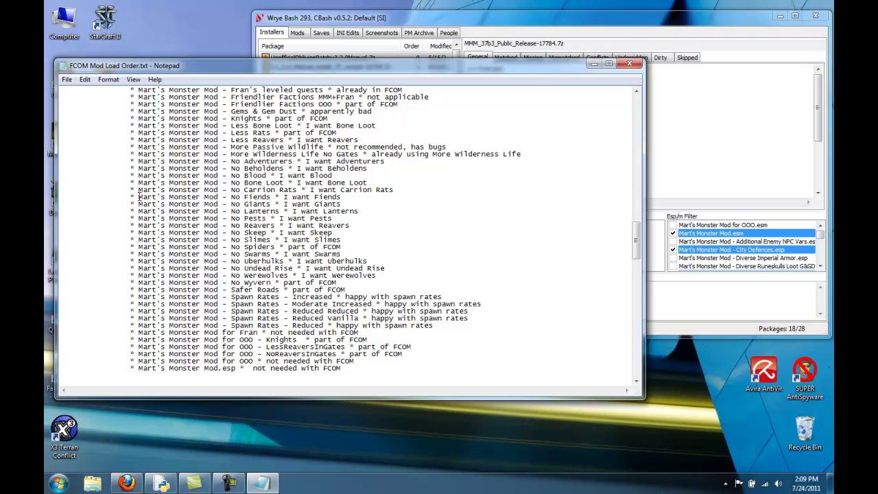
Step: Install the MMM_37b3_Public_Release and MMM373BSA packages
left_click(716, 24)
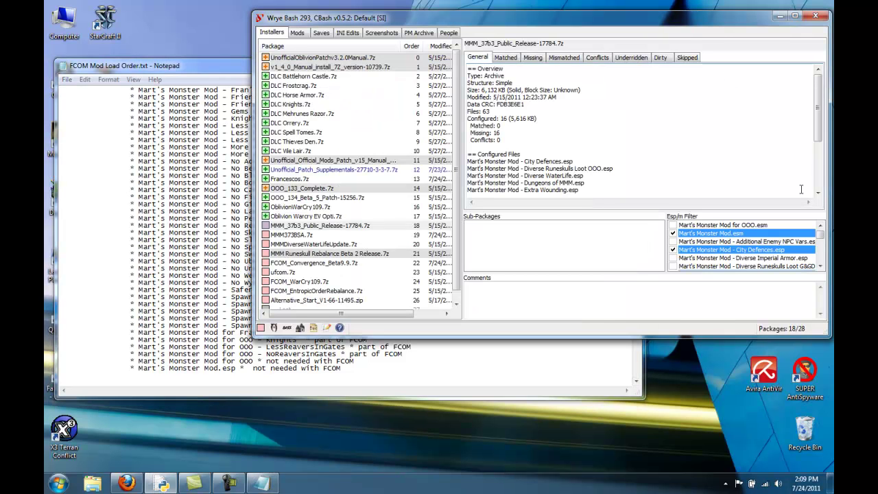
left_click(820, 267)
left_click(821, 268)
left_click(821, 267)
left_click(820, 268)
left_click(821, 268)
left_click(820, 267)
left_click(821, 268)
left_click(820, 267)
left_click(821, 268)
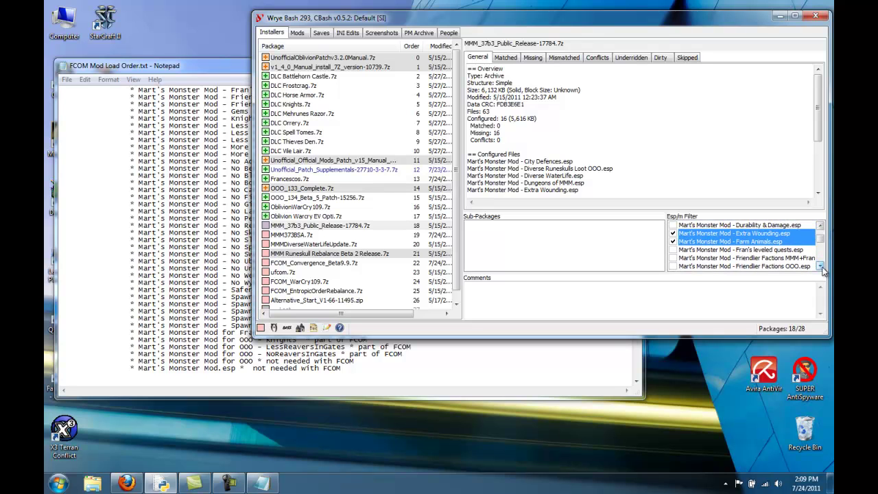
right_click(307, 229)
left_click(332, 339)
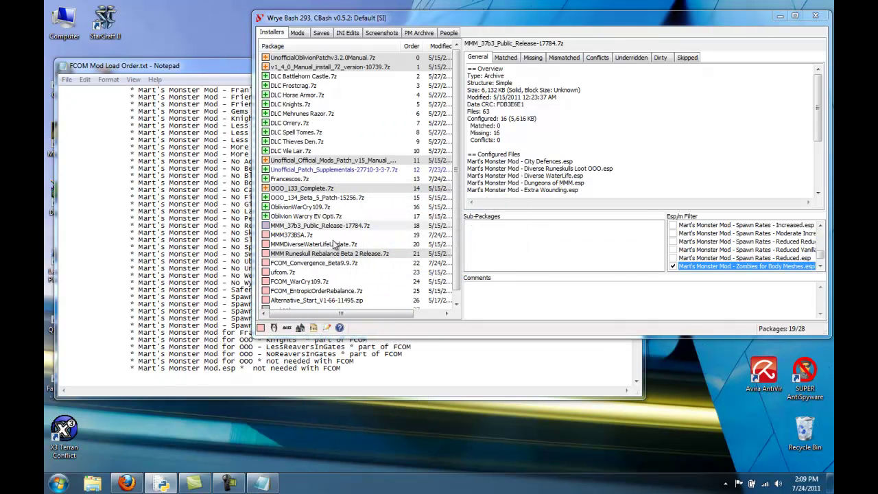
right_click(294, 235)
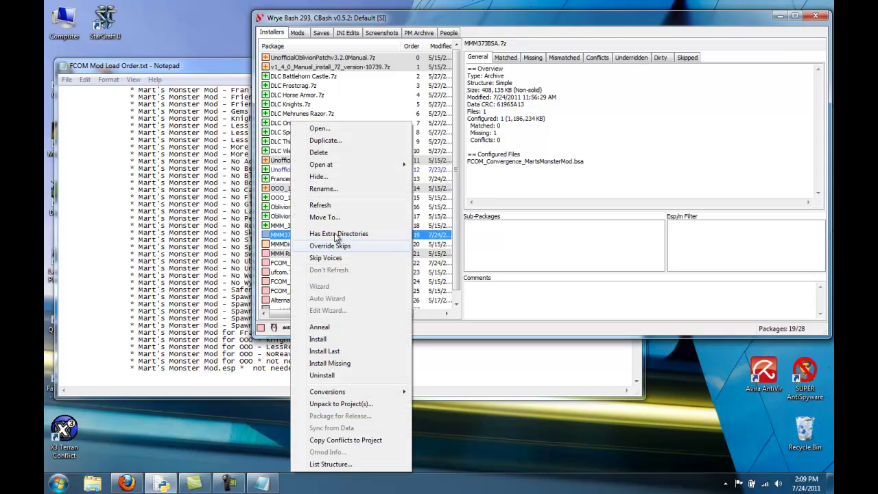
left_click(332, 339)
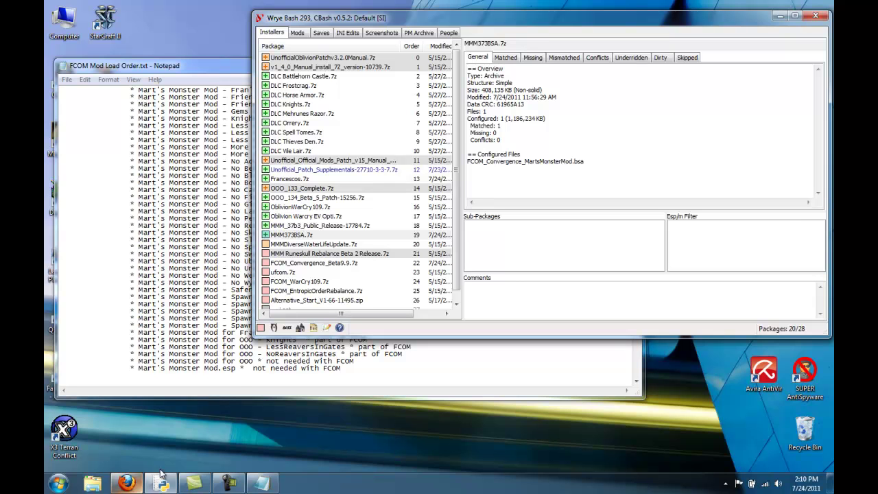
Step: Install MMMDiverseWaterLifeUpdate and MMM Runeskull Rebalance, reaching 22/28 installed packages
left_click(307, 245)
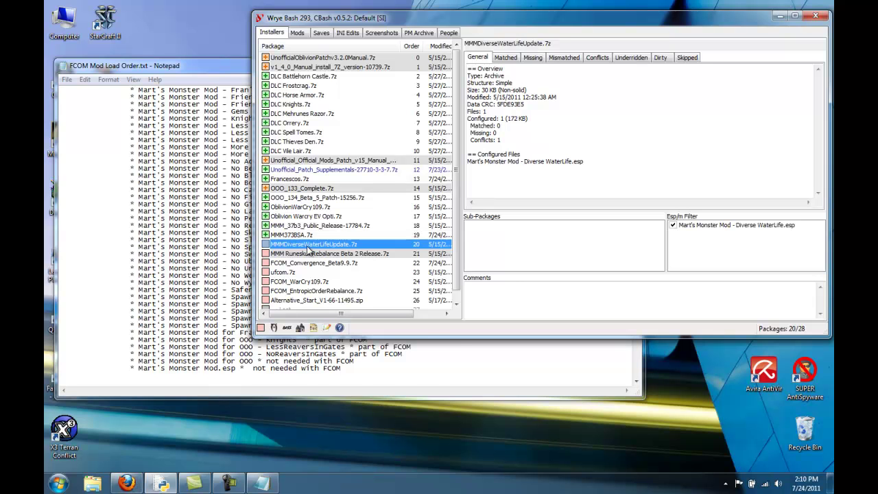
right_click(308, 250)
left_click(335, 338)
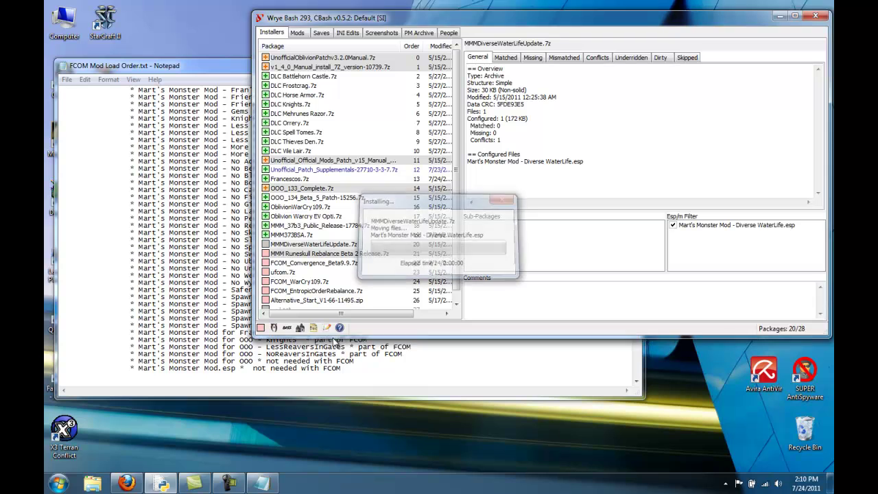
left_click(302, 255)
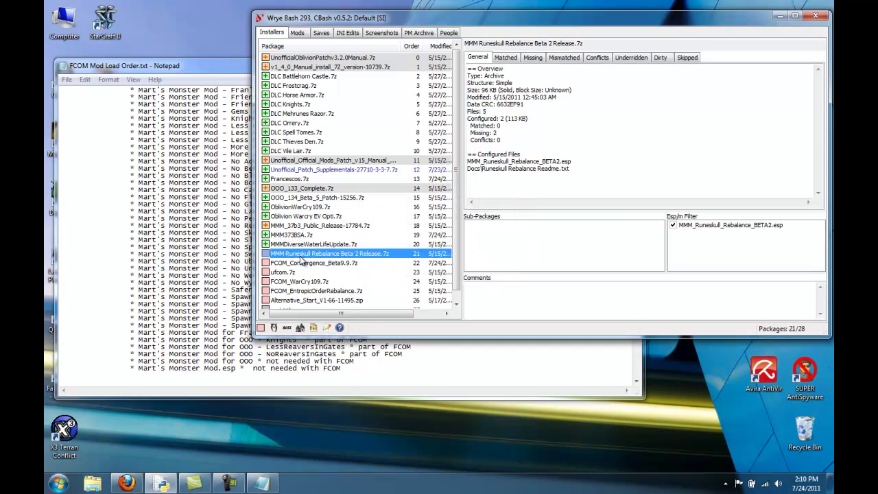
right_click(302, 259)
left_click(336, 338)
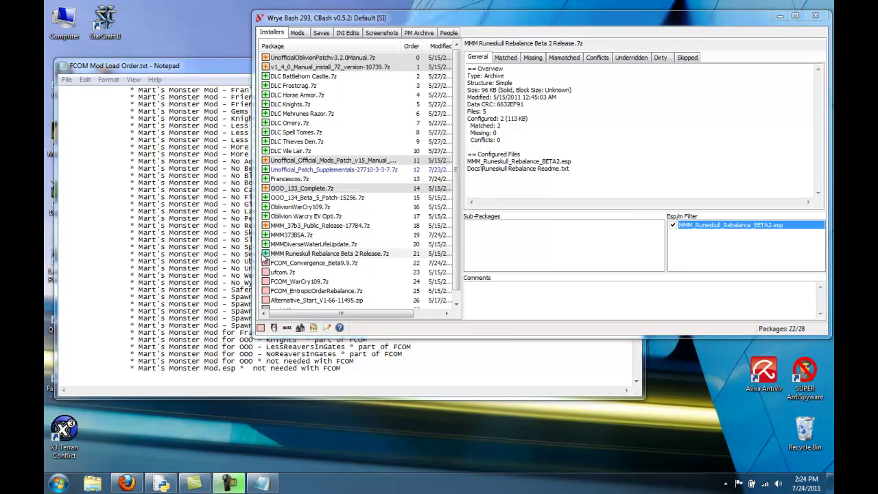
Step: Select FCOM_Convergence_Beta9.9.7z and find its plugin choices in the load-order notes
left_click(285, 264)
left_click(124, 260)
scroll(124, 261, "down", 20)
Step: Back in Wrye Bash, untick every esp in the FCOM_Convergence_Beta9.9.7z Esp/m Filter
scroll(124, 260, "down", 5)
scroll(124, 260, "up", 2)
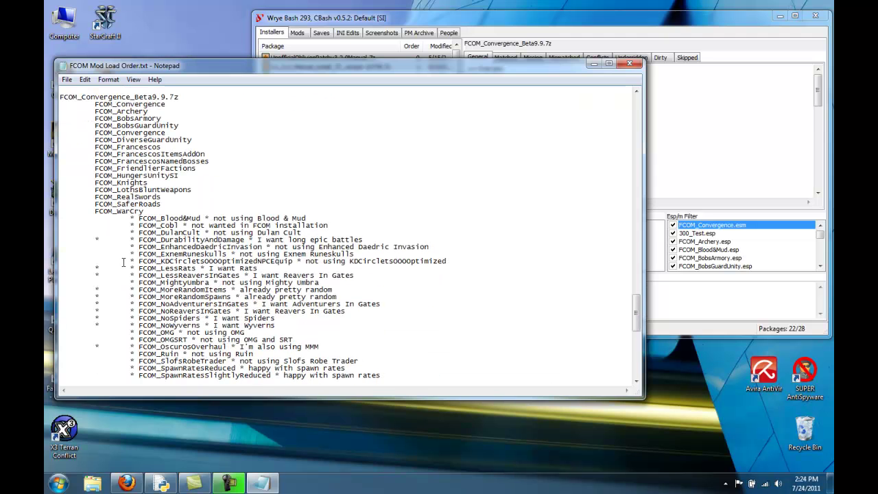
left_click(161, 483)
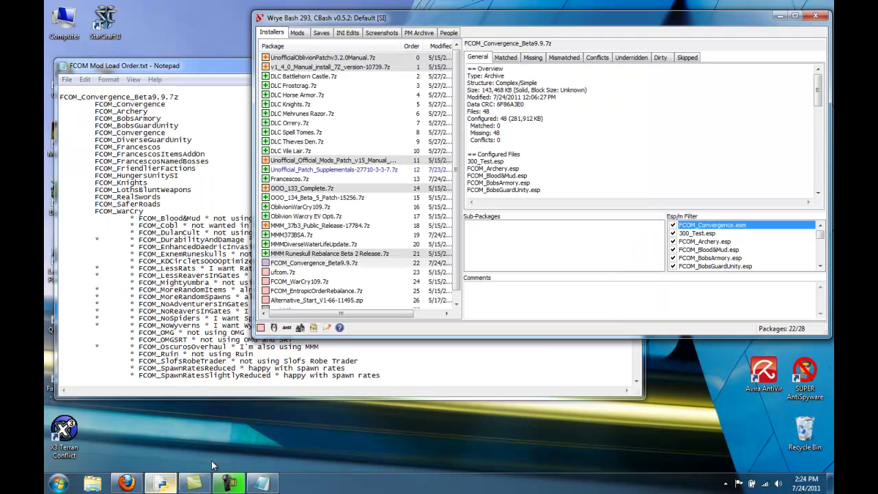
right_click(740, 236)
left_click(760, 256)
Step: Tick FCOM_Convergence.esm, FCOM_Archery.esp, FCOM_Convergence.esp and FCOM_DiverseGuardUnity.esp
left_click(673, 226)
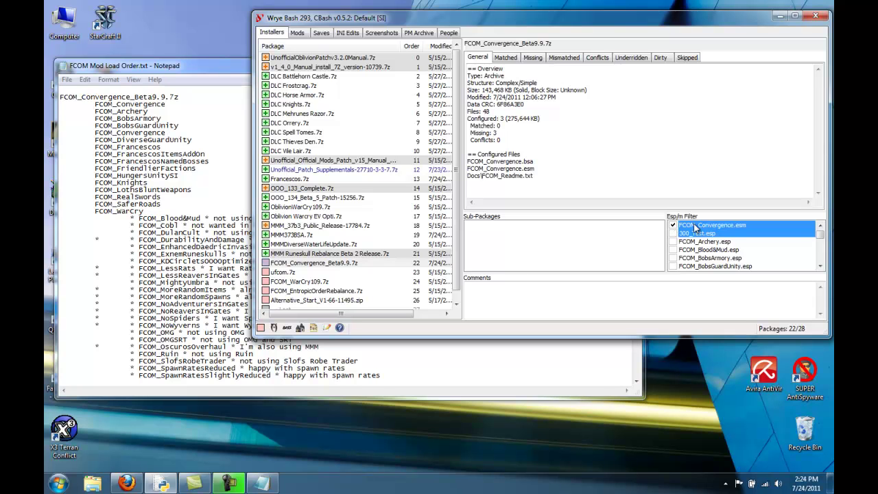
left_click(674, 242)
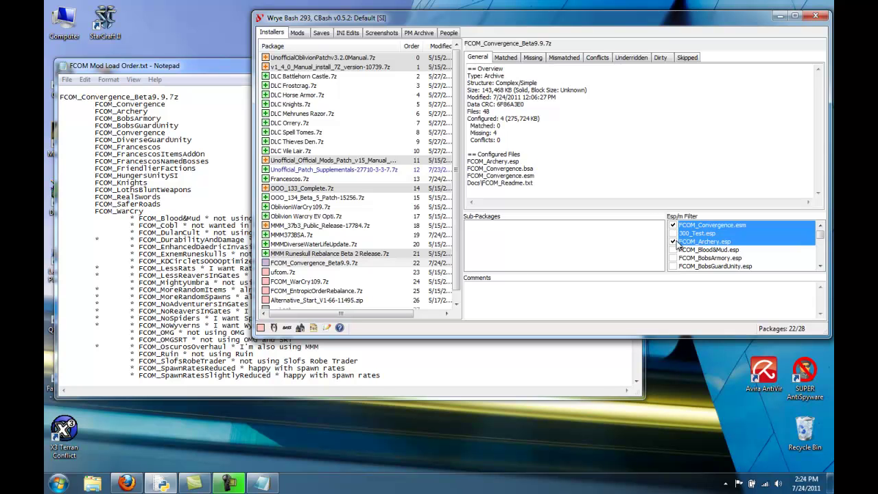
left_click(821, 266)
left_click(822, 266)
left_click(822, 266)
left_click(821, 266)
left_click(821, 266)
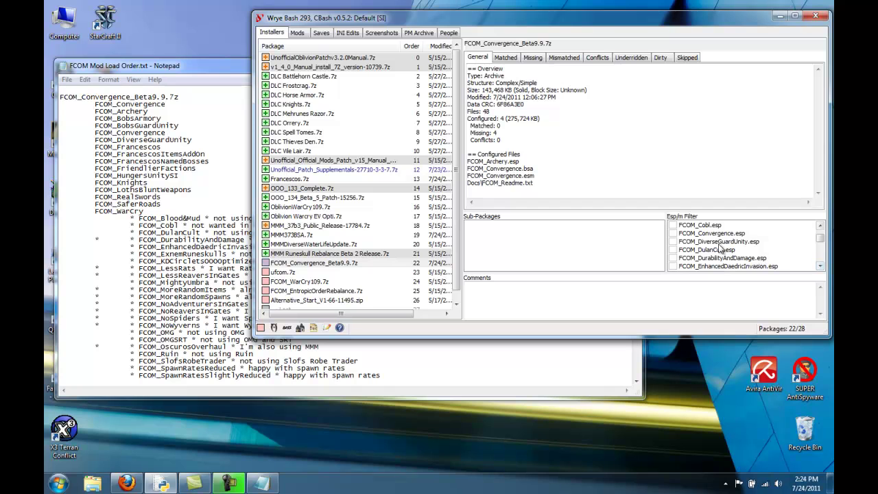
left_click(674, 235)
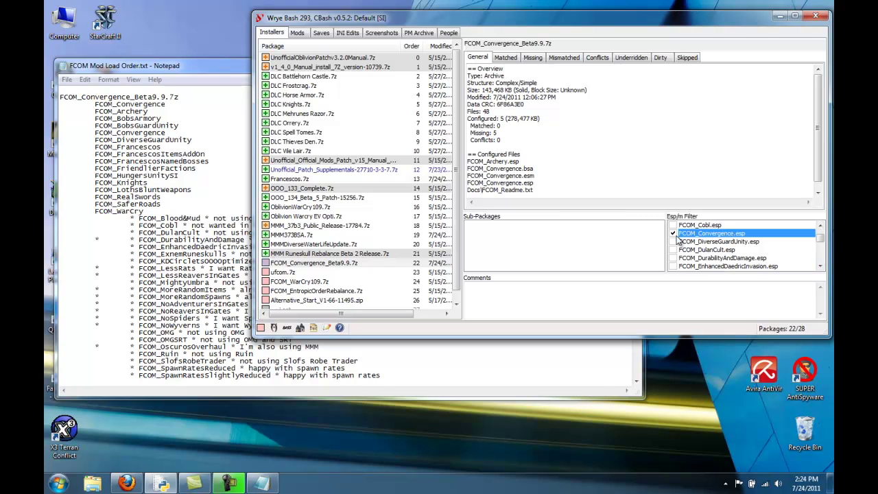
left_click(673, 242)
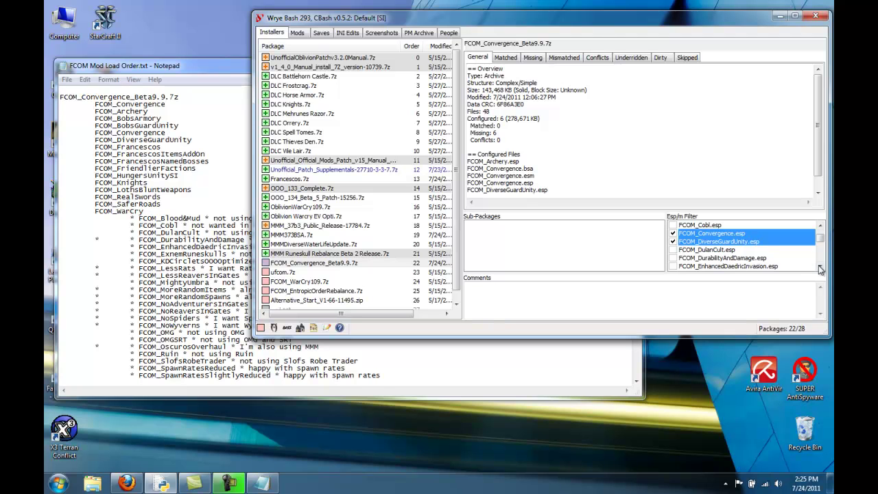
Step: Tick FCOM_Francescos, FrancescosItemsAddOn, FrancescosNamedBosses and HungersUnitySI esps
left_click(819, 265)
left_click(820, 265)
left_click(820, 266)
left_click(820, 265)
left_click(820, 265)
left_click(820, 266)
left_click(673, 233)
left_click(674, 241)
left_click(673, 249)
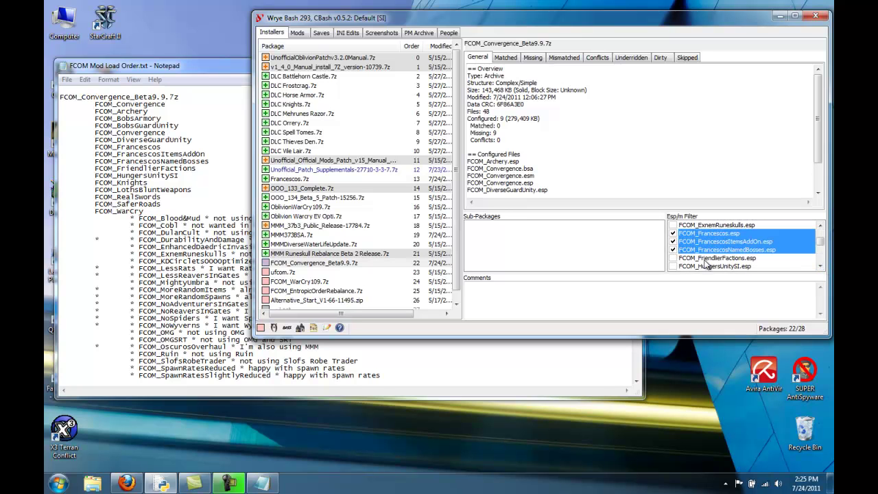
left_click(674, 266)
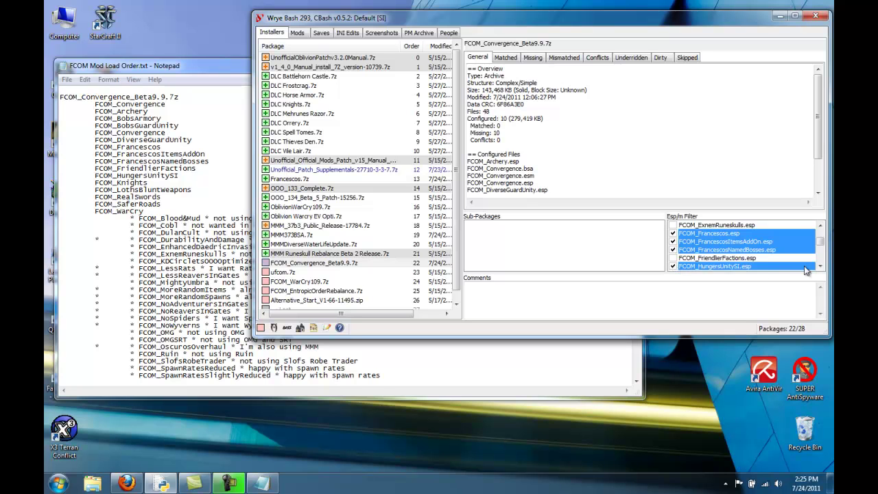
Step: Scroll down the esp list and tick FCOM_Knights.esp
left_click(821, 266)
left_click(821, 268)
left_click(821, 268)
left_click(821, 267)
left_click(821, 268)
left_click(820, 268)
left_click(821, 267)
left_click(673, 226)
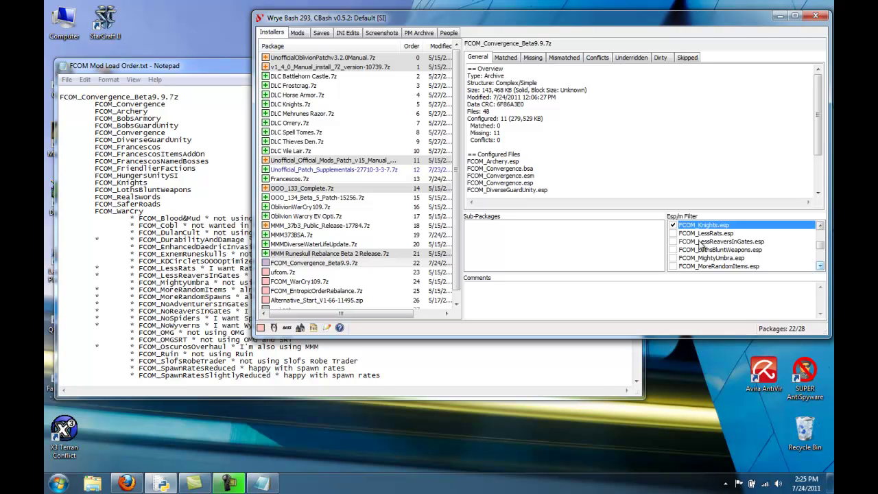
Step: Scroll further down and tick FCOM_RealSwords.esp
left_click(821, 267)
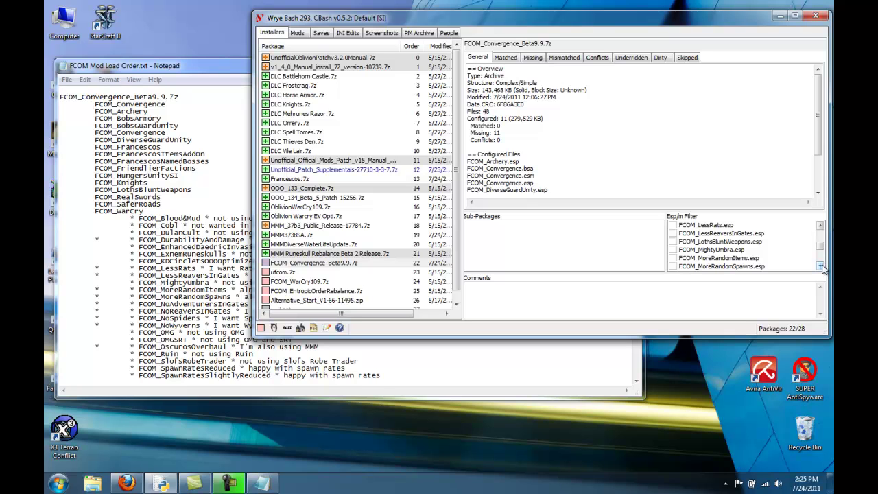
left_click(821, 267)
left_click(821, 267)
left_click(821, 267)
left_click(821, 267)
left_click(820, 267)
left_click(821, 267)
left_click(821, 267)
left_click(820, 267)
left_click(820, 267)
left_click(672, 258)
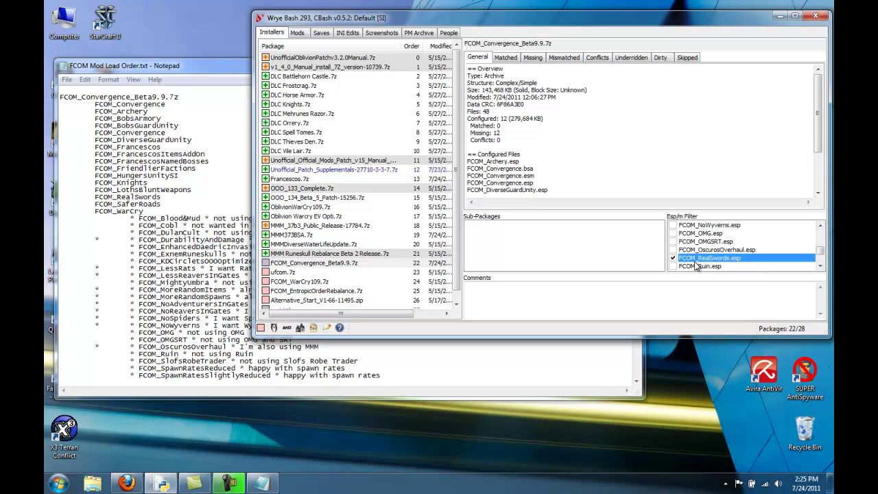
Step: Tick FCOM_SaferRoads.esp and FCOM_WarCry.esp
left_click(820, 267)
left_click(821, 267)
left_click(820, 267)
left_click(821, 267)
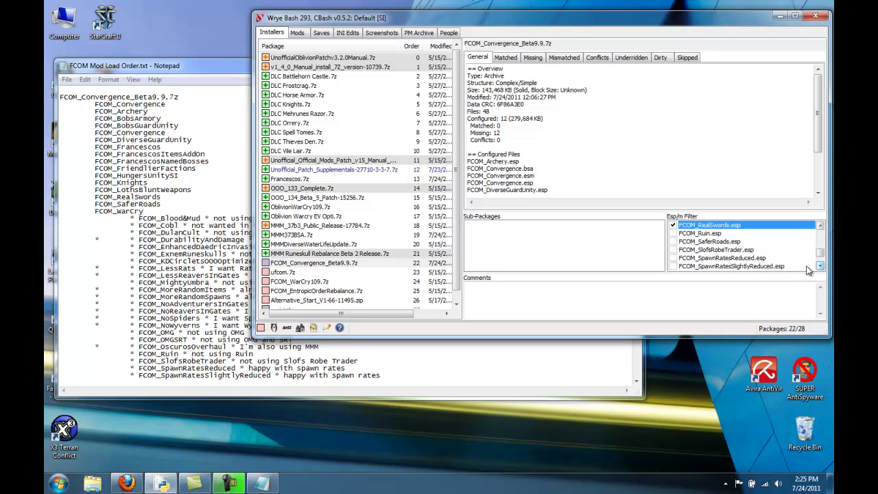
left_click(674, 241)
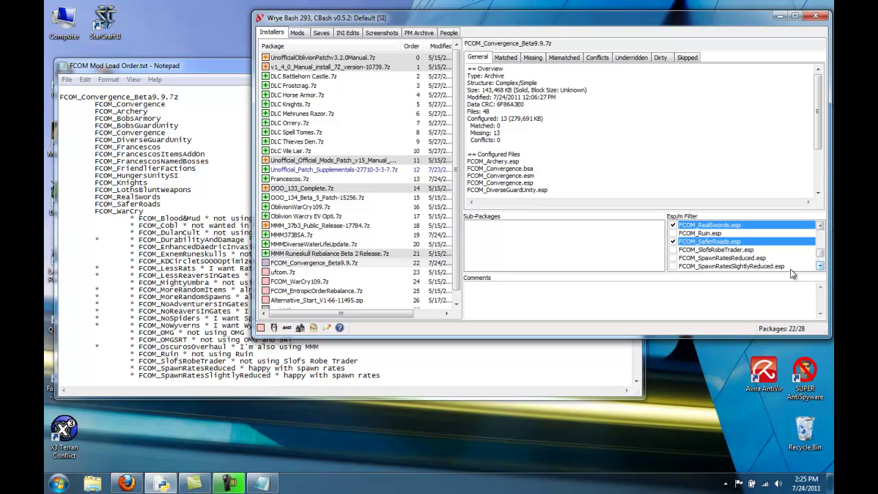
left_click(820, 267)
left_click(821, 267)
left_click(820, 267)
left_click(821, 266)
left_click(821, 267)
left_click(820, 267)
left_click(821, 266)
left_click(673, 258)
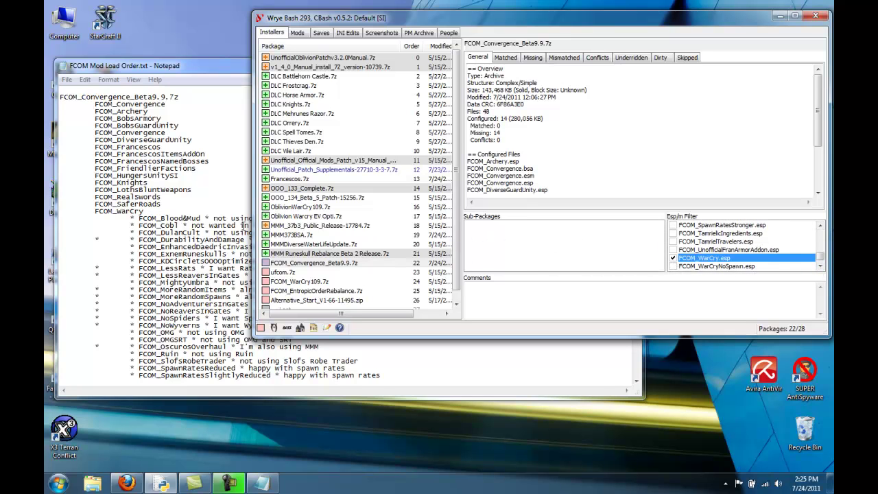
Step: Read the FCOM Mod Load Order.txt notes past WarCry to the ufcom.7z section, then return to Wrye Bash
left_click(82, 234)
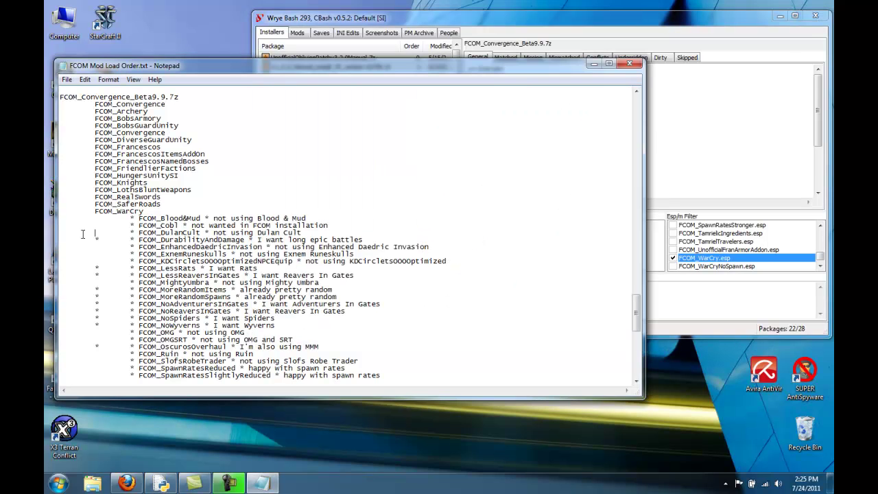
scroll(184, 230, "down", 4)
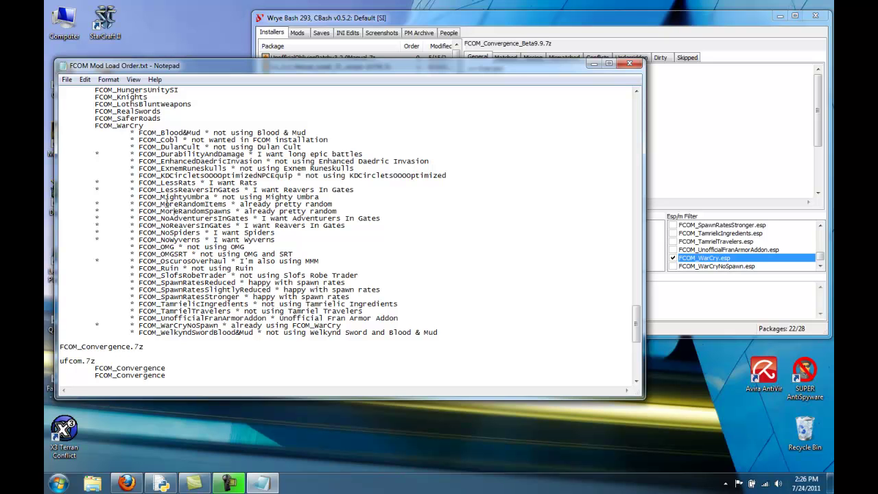
left_click(170, 232)
Step: Install the FCOM_Convergence_Beta9.9.7z package
left_click(542, 18)
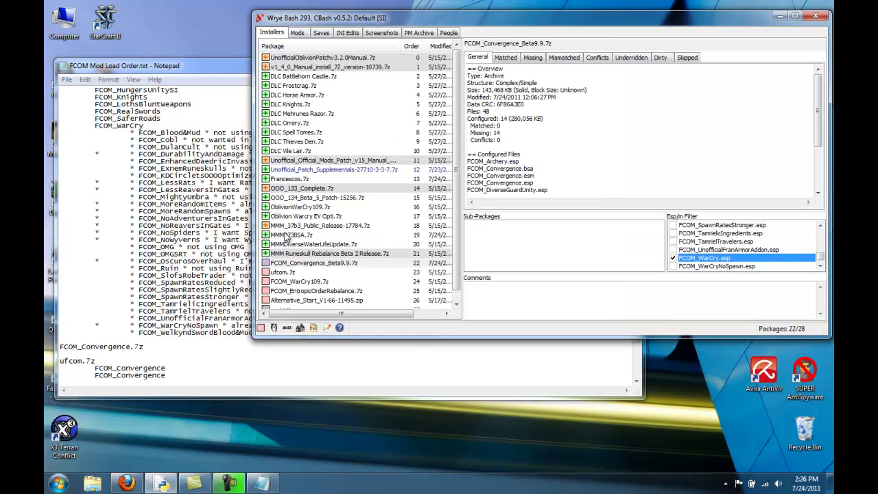
right_click(297, 266)
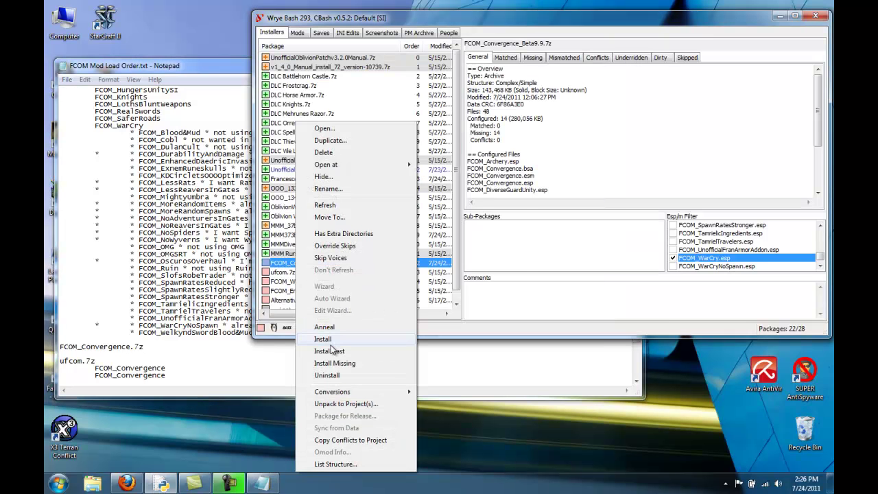
left_click(331, 338)
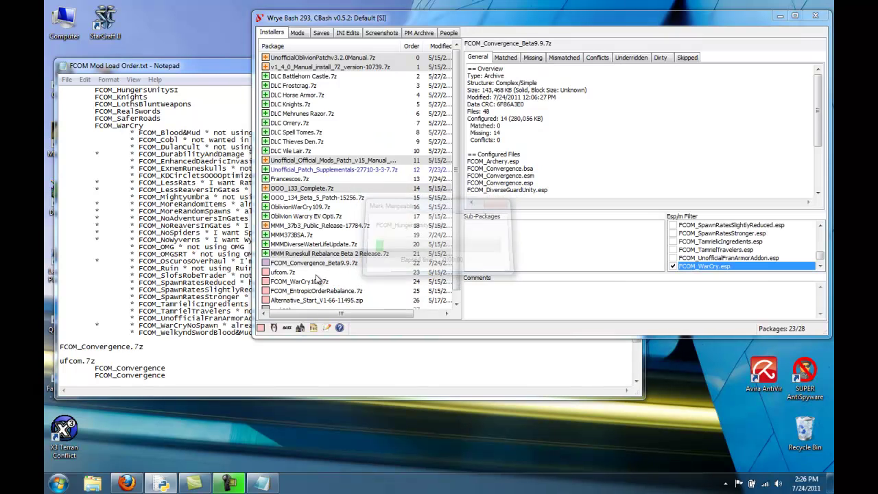
Step: Check the ufcom.7z entry in the load-order notes and select ufcom.7z in Wrye Bash
left_click(282, 273)
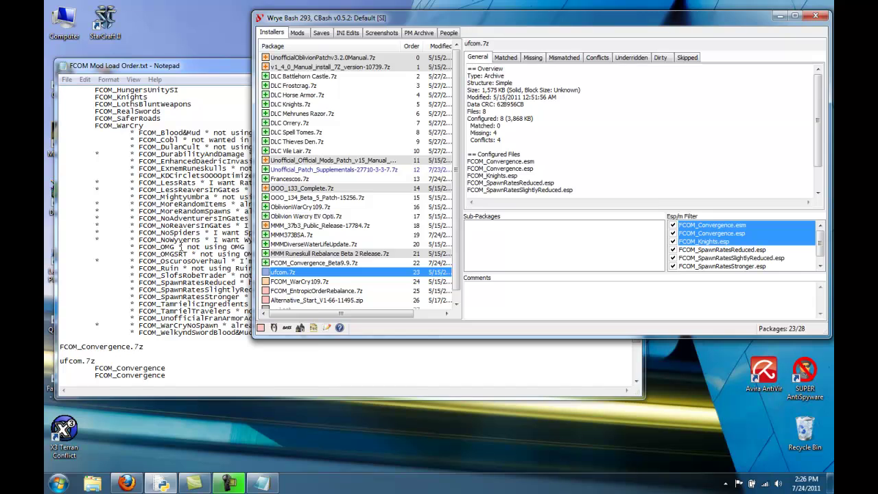
left_click(121, 278)
scroll(120, 278, "down", 6)
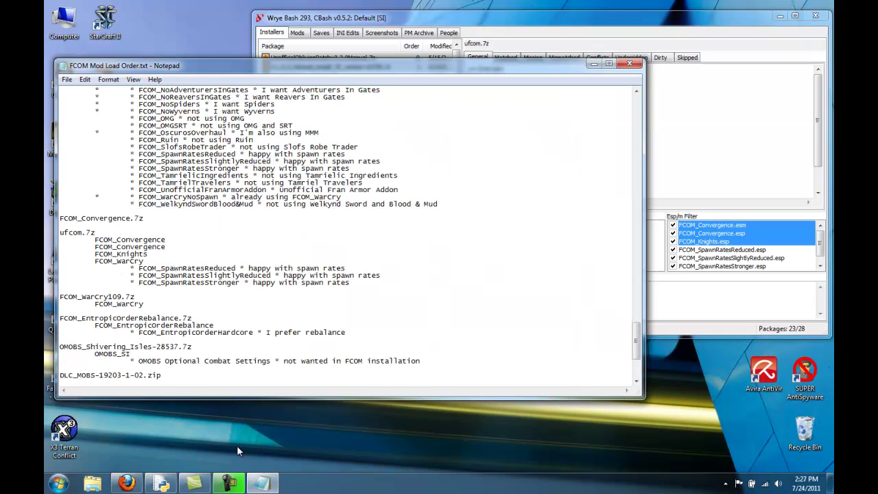
left_click(739, 230)
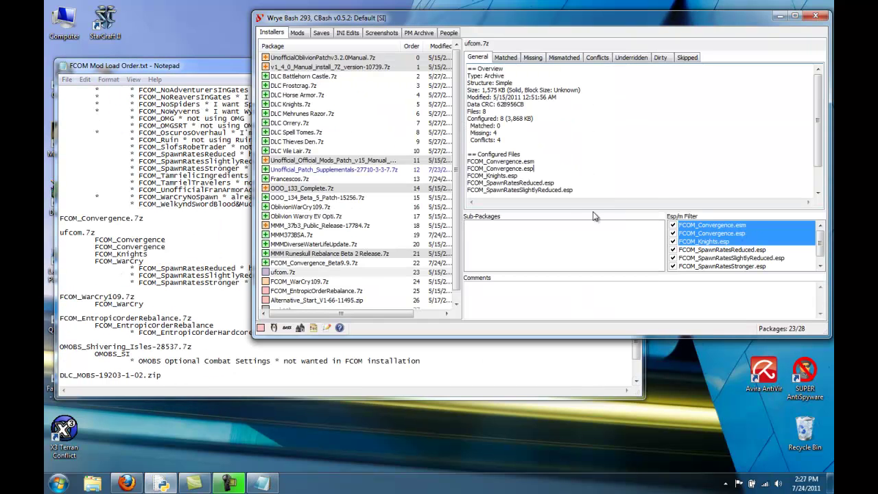
left_click(286, 274)
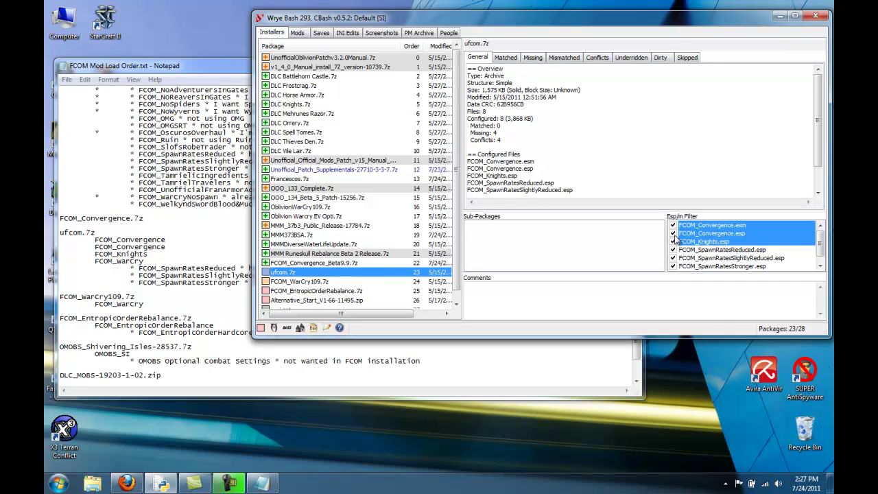
Step: Install ufcom.7z with only FCOM_Convergence.esm/.esp, FCOM_Knights.esp and FCOM_WarCry.esp ticked
right_click(784, 243)
left_click(807, 264)
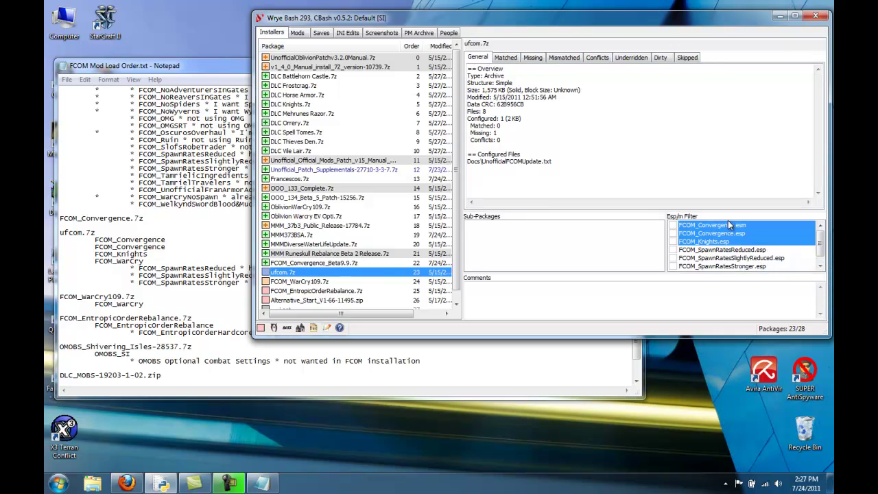
left_click(673, 225)
left_click(673, 233)
left_click(673, 241)
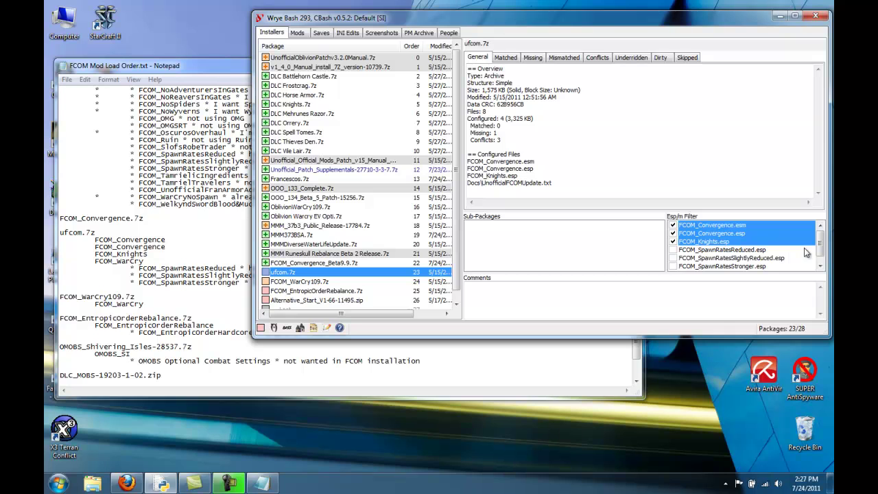
left_click(820, 266)
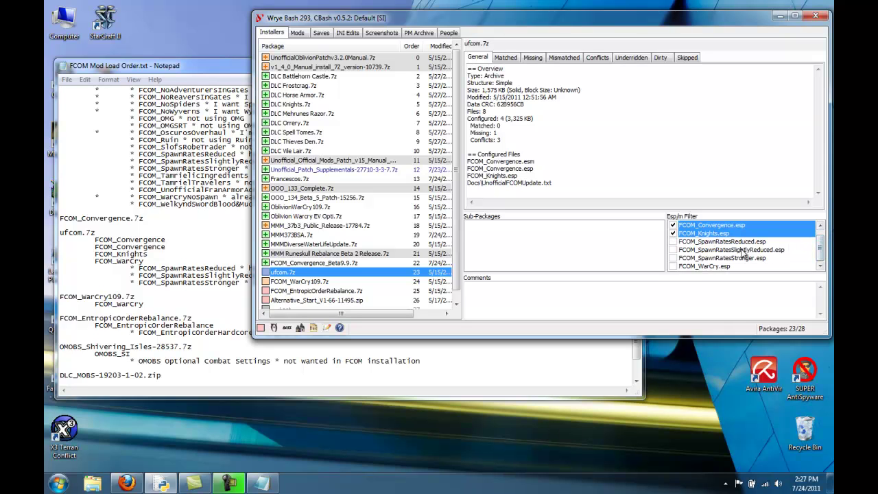
left_click(673, 267)
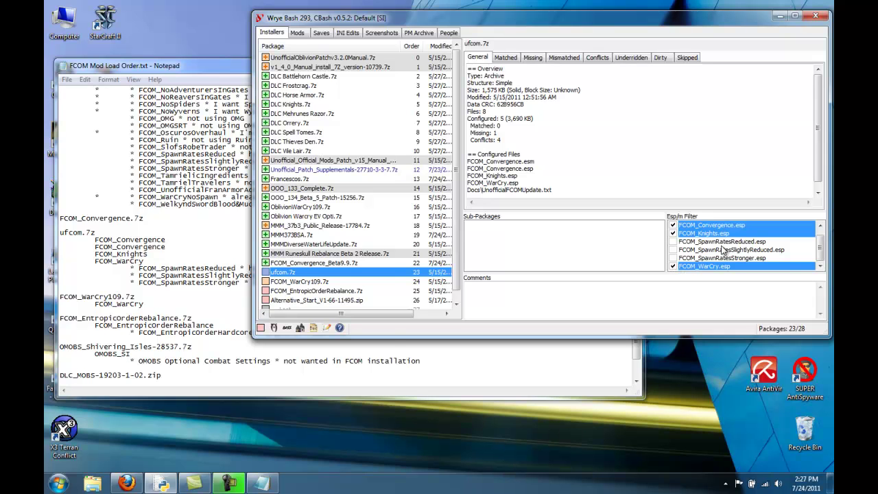
right_click(275, 273)
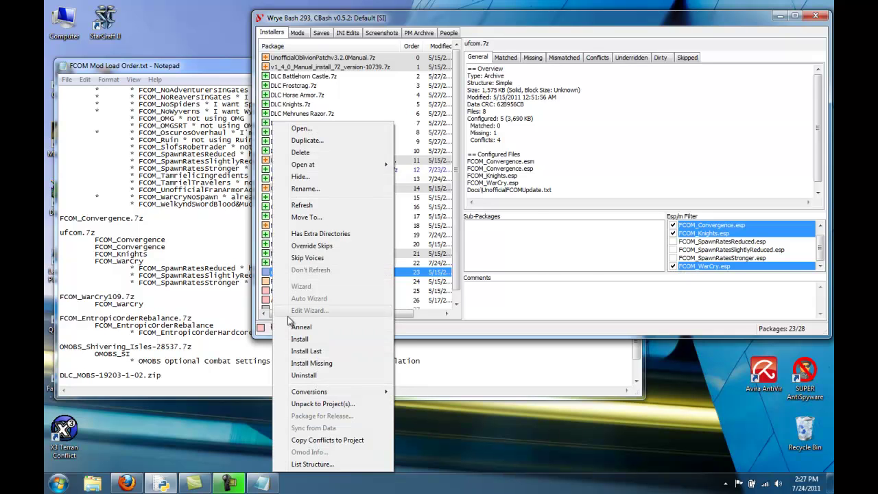
left_click(294, 342)
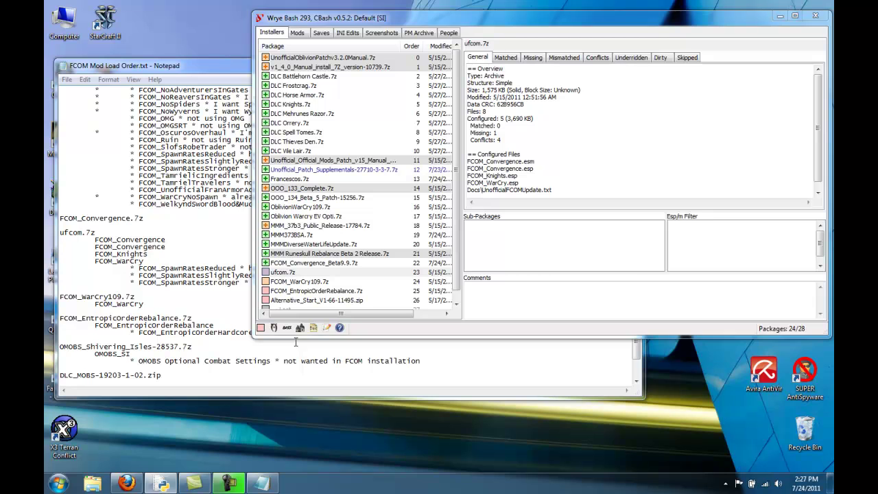
Step: Install the FCOM_WarCry109.7z package
left_click(308, 281)
right_click(309, 283)
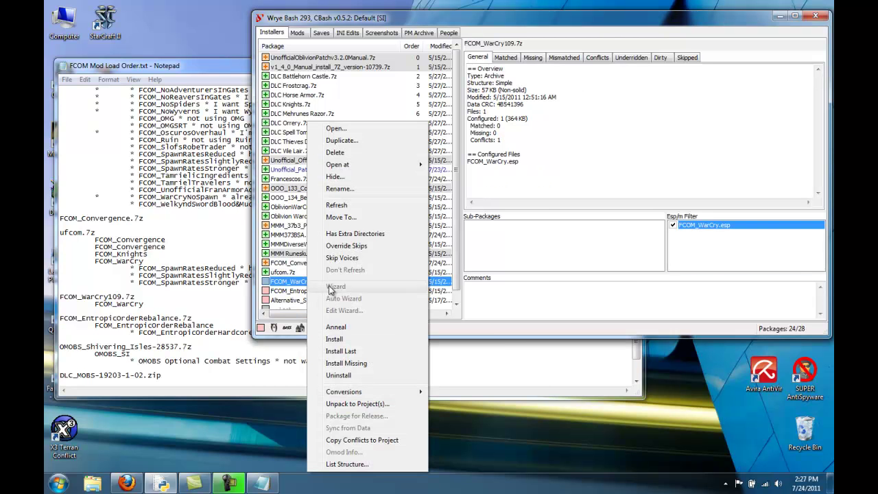
left_click(333, 342)
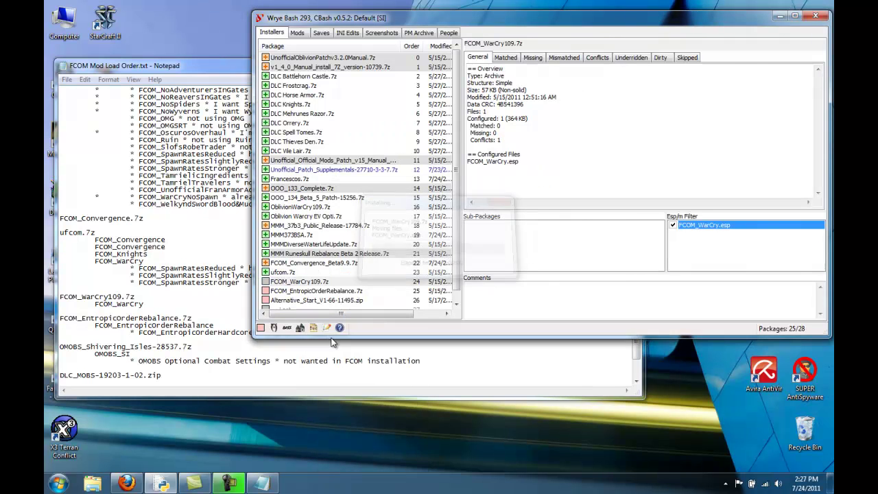
Step: Install FCOM_EntropicOrderRebalance.7z without FCOM_EntropicOrderHardcore.esp, then bring up Alternative Start's actions
left_click(325, 291)
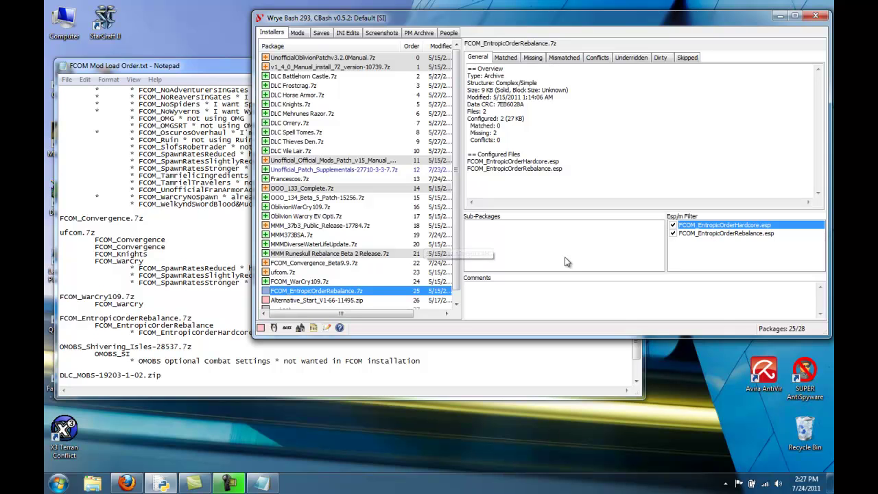
left_click(673, 225)
right_click(307, 294)
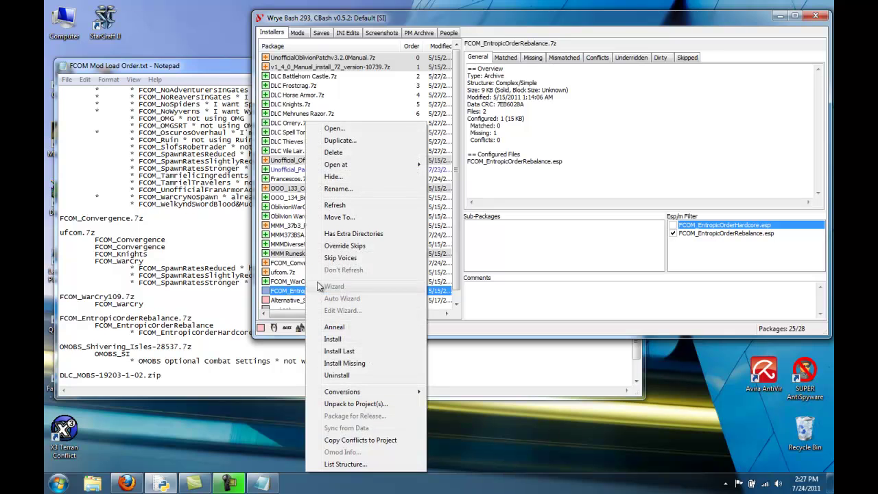
left_click(323, 351)
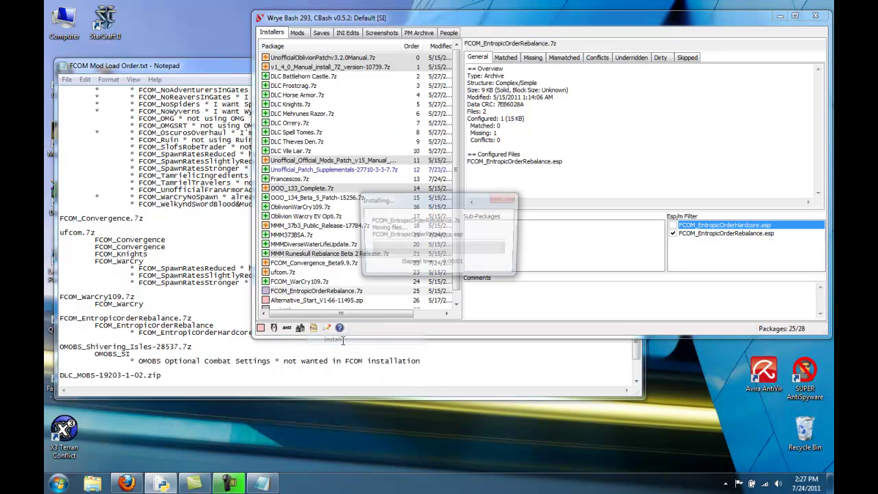
left_click(308, 301)
right_click(307, 300)
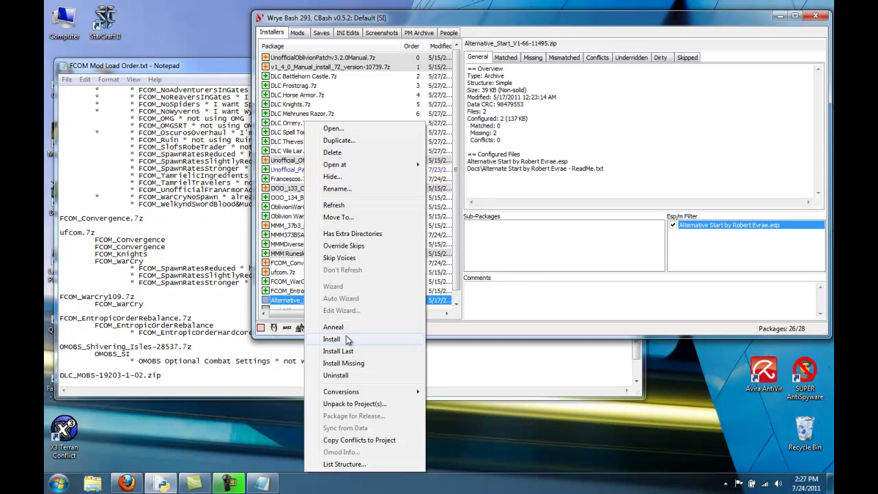